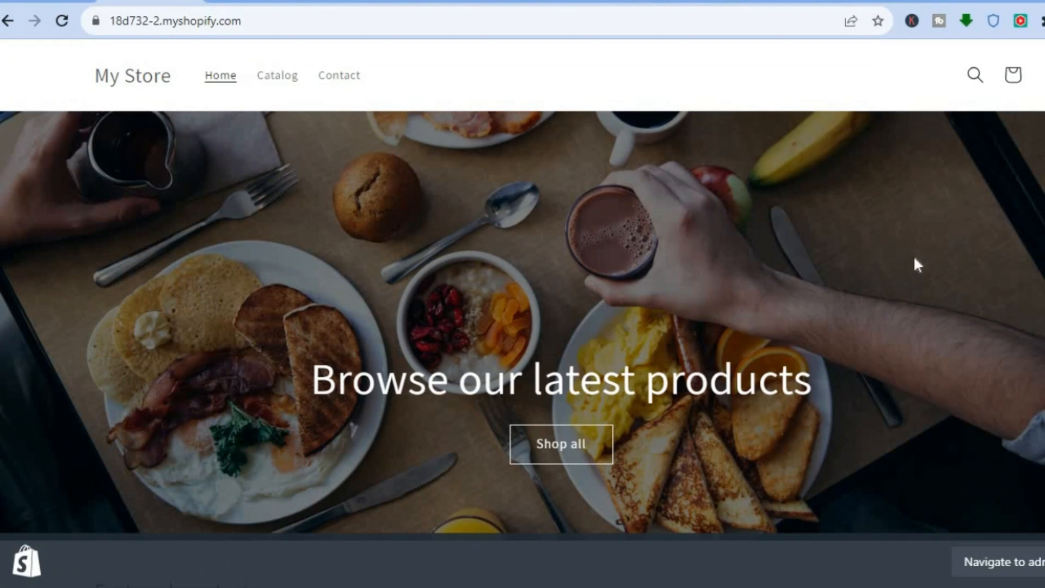
Step: Switch from the storefront preview to the Shopify admin and open the current Dawn theme of the online store for customization
{"action": "scroll", "coordinate": [522, 284], "scroll_direction": "down", "scroll_amount": 7}
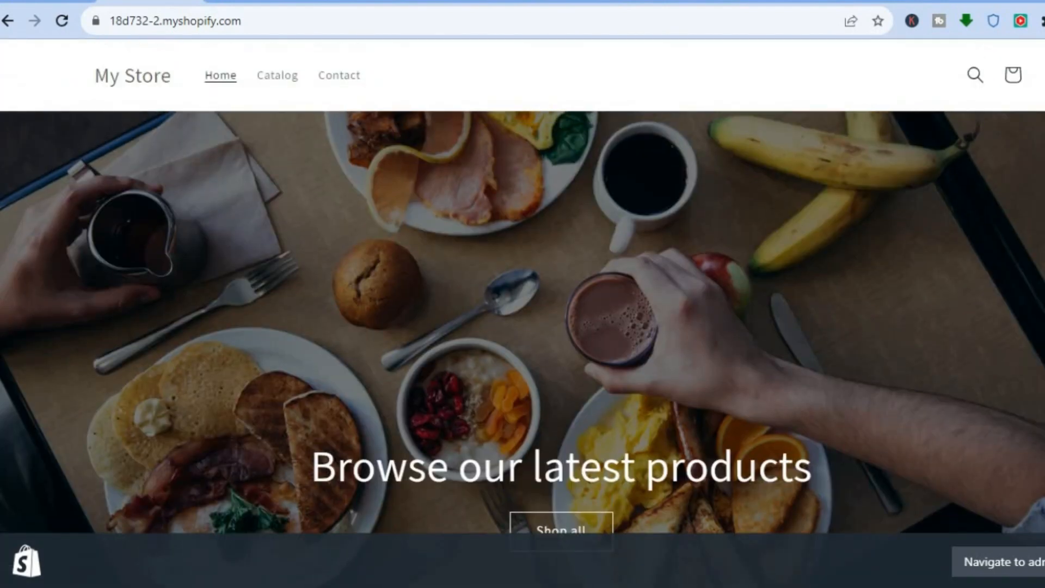
{"action": "scroll", "coordinate": [522, 322], "scroll_direction": "up", "scroll_amount": 2}
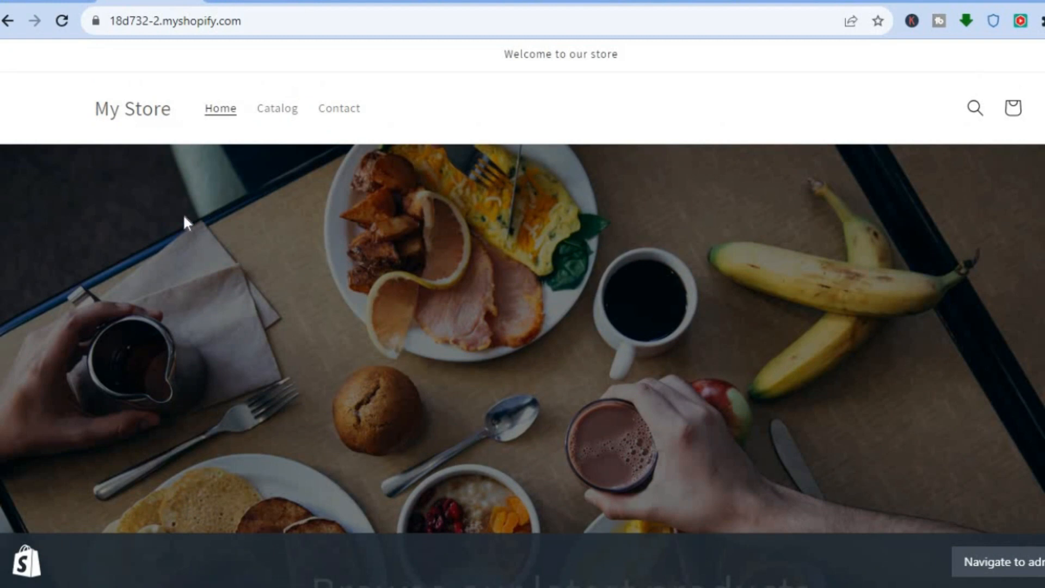
{"action": "key", "text": "ctrl+shift+Tab"}
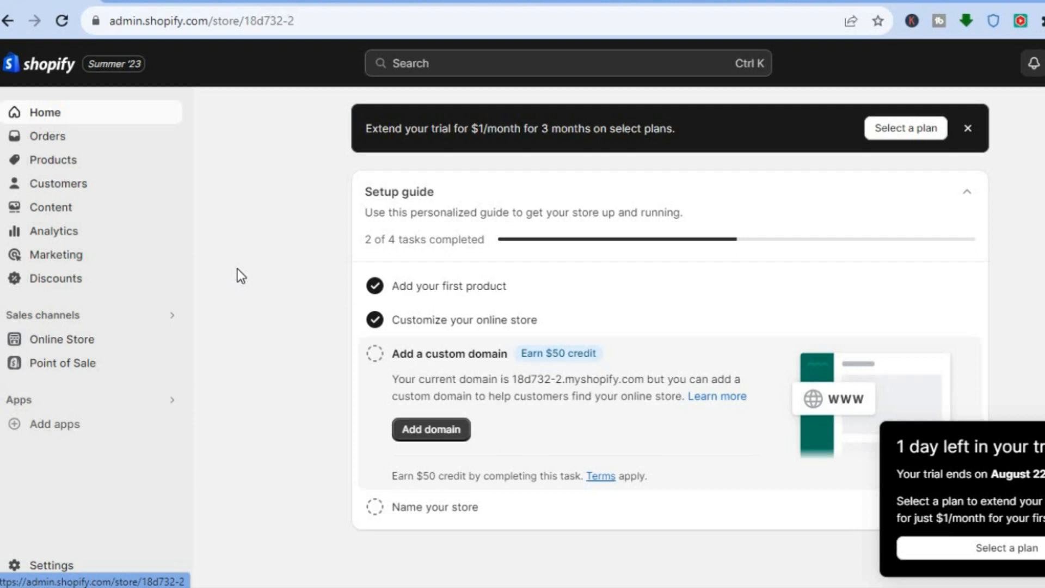
{"action": "left_click", "coordinate": [49, 339]}
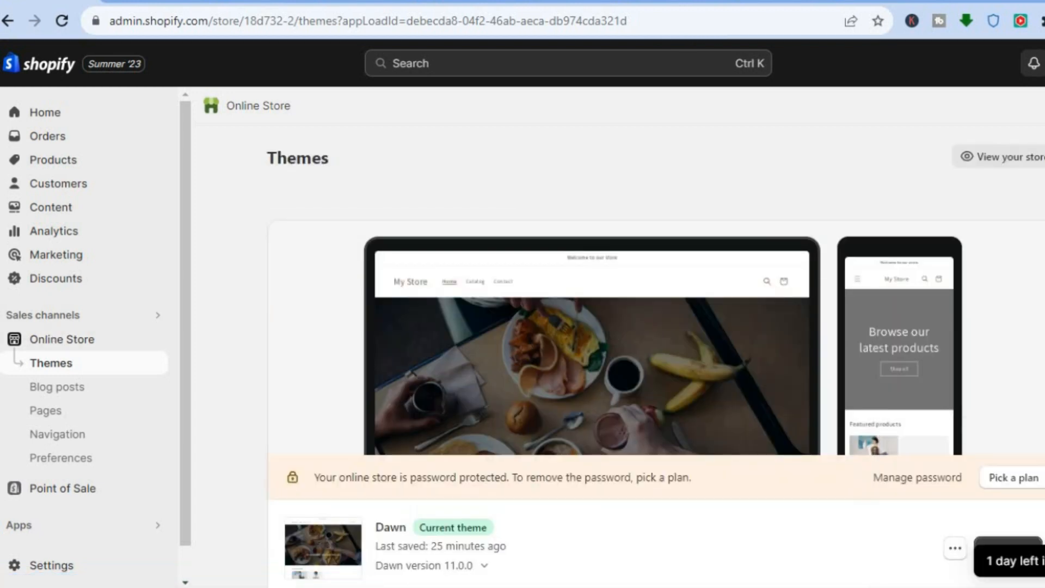
{"action": "scroll", "coordinate": [624, 338], "scroll_direction": "down", "scroll_amount": 4}
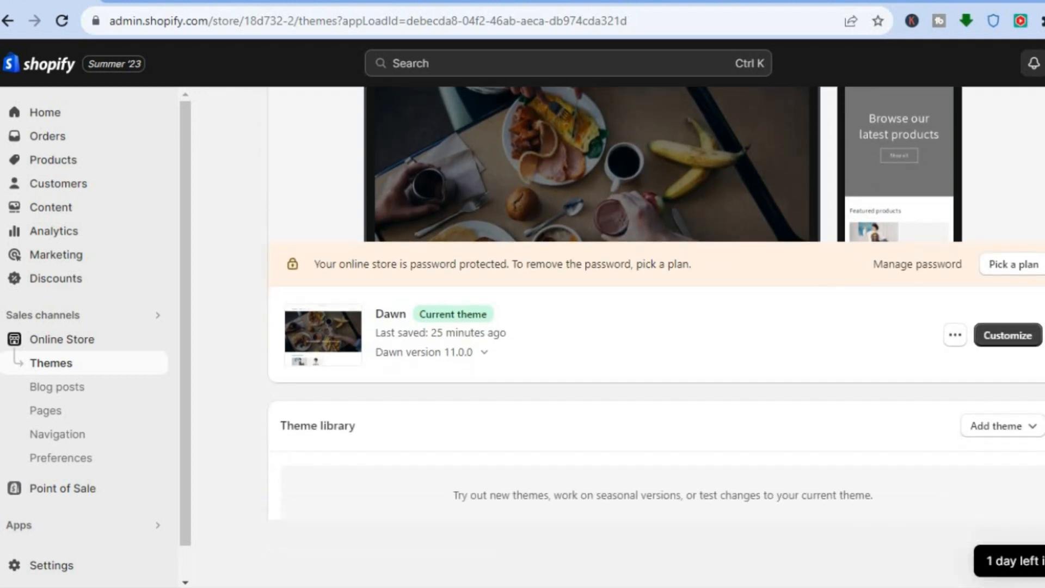
{"action": "left_click", "coordinate": [1020, 330]}
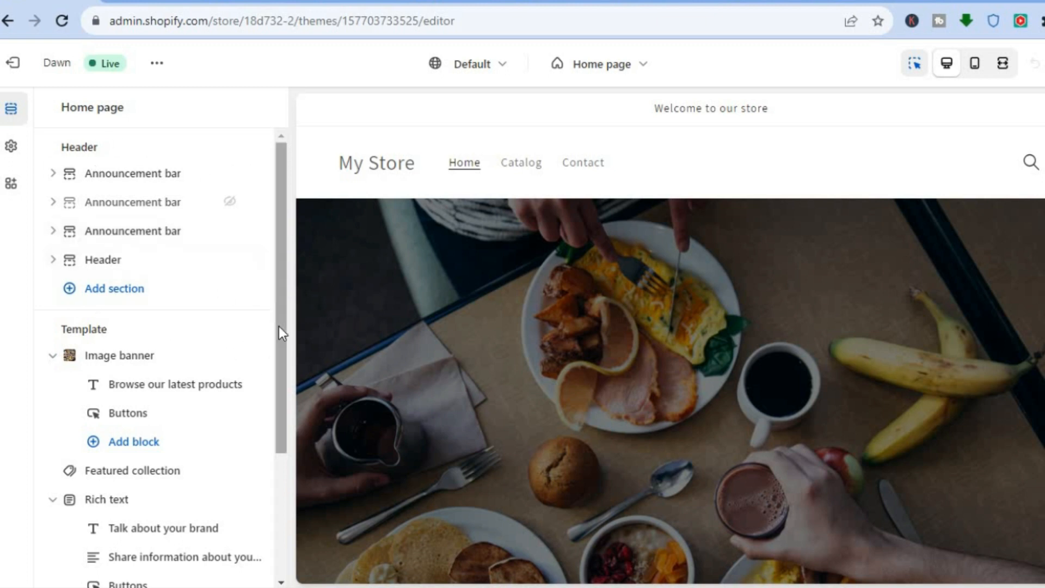
Step: Replace the first image of the home page's Image banner with the free coffee-and-cake picture from the Coffee collection
{"action": "scroll", "coordinate": [279, 343], "scroll_direction": "down", "scroll_amount": 1}
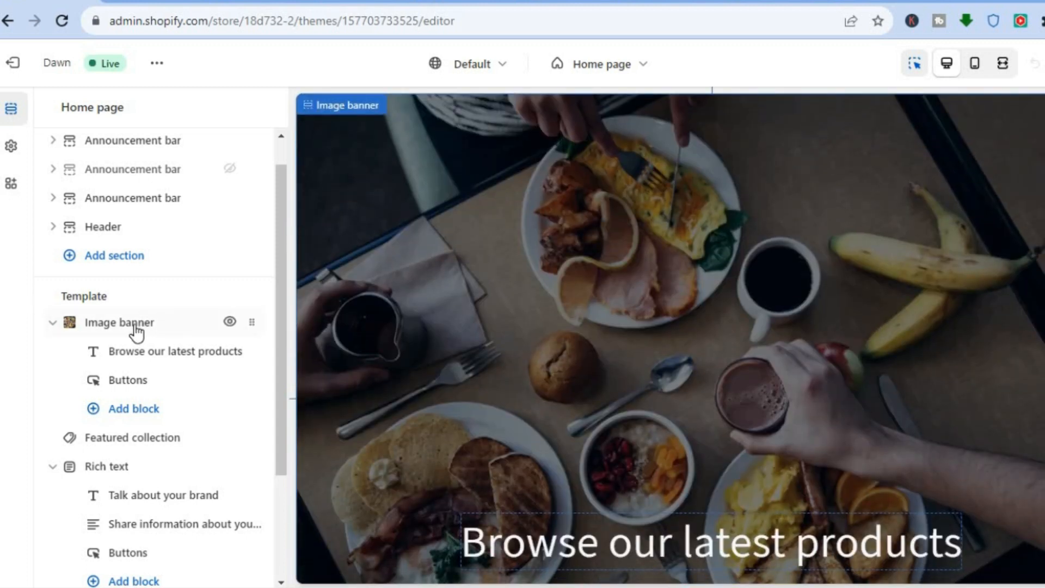
{"action": "left_click", "coordinate": [136, 327]}
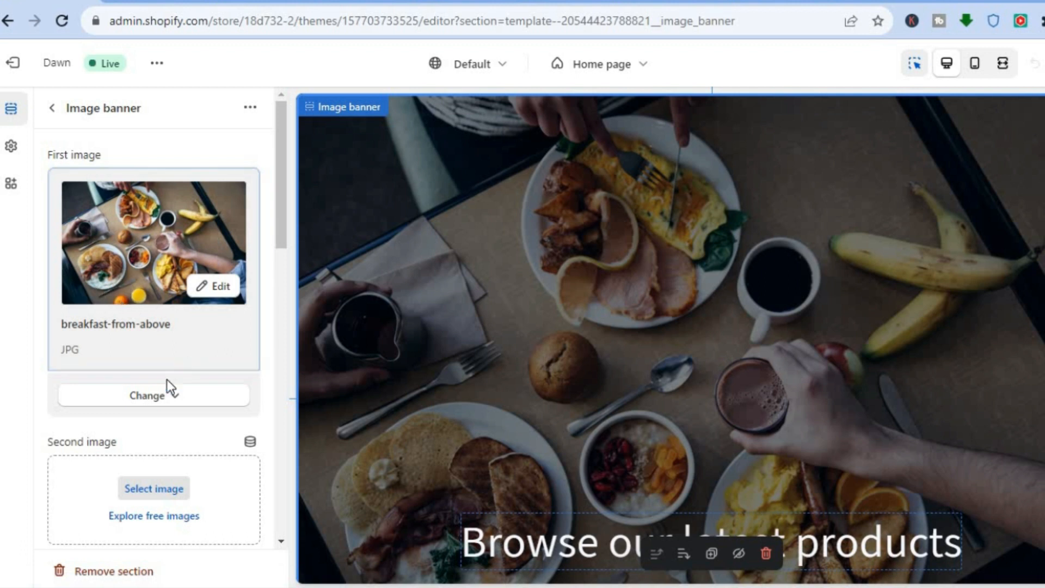
{"action": "left_click", "coordinate": [148, 406]}
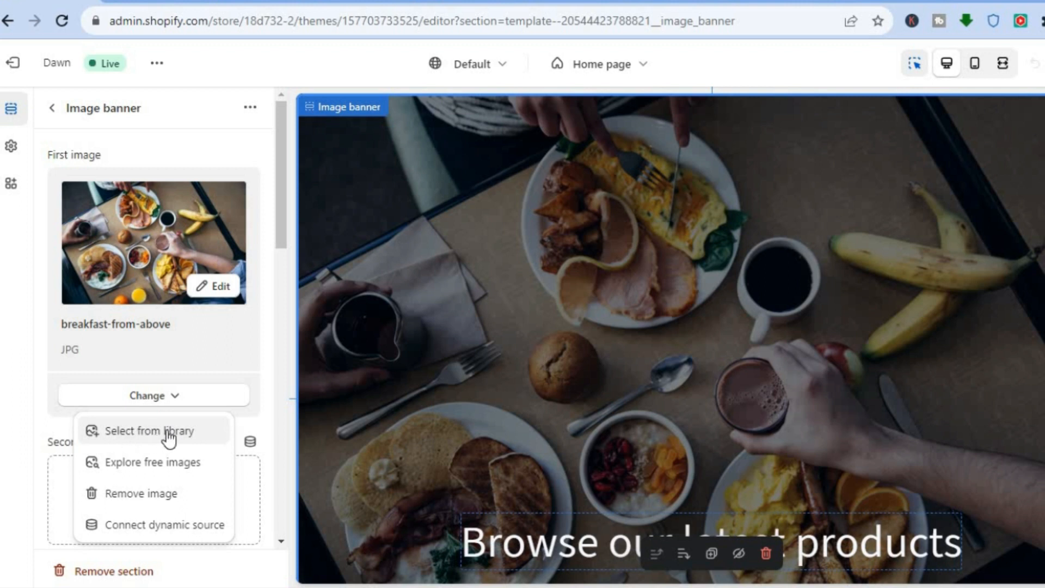
{"action": "left_click", "coordinate": [171, 473]}
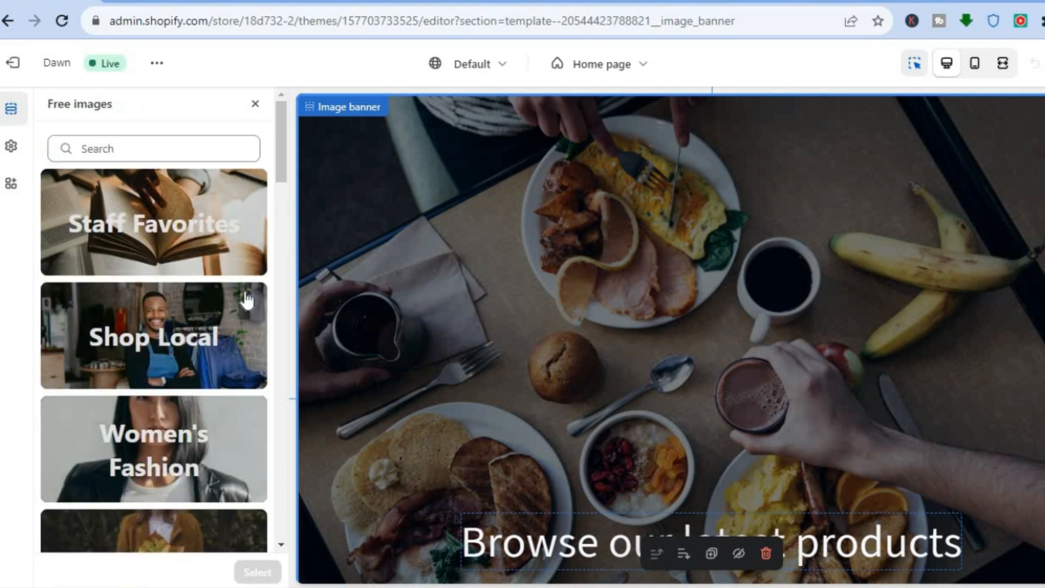
{"action": "left_click_drag", "start_coordinate": [282, 145], "coordinate": [280, 263]}
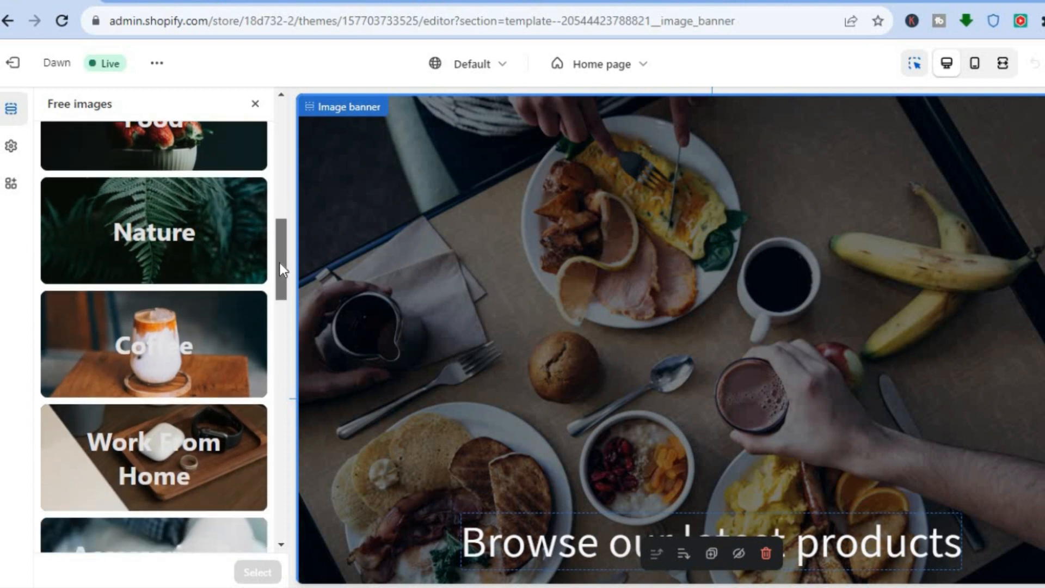
{"action": "left_click", "coordinate": [169, 342]}
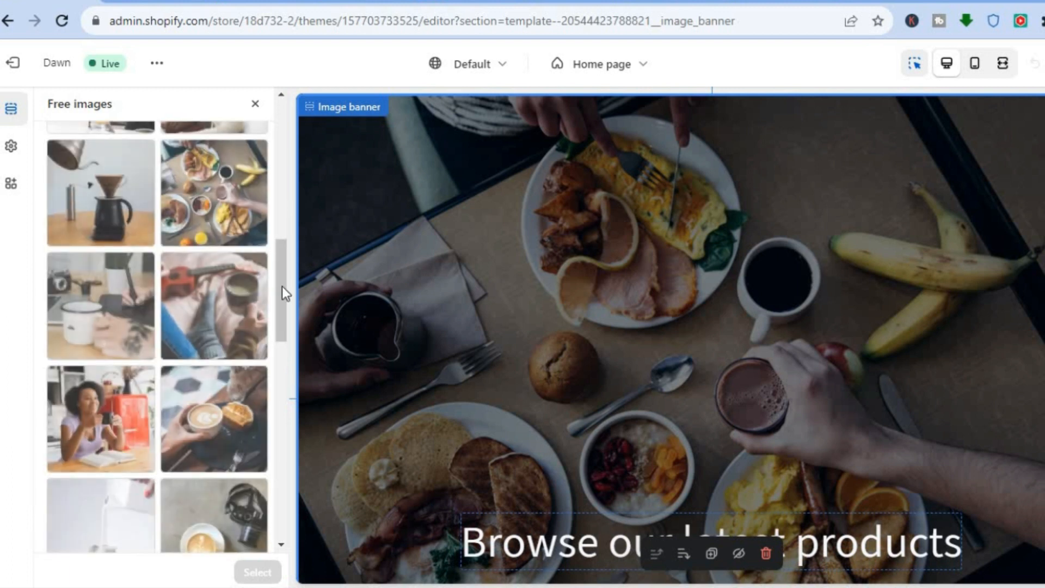
{"action": "left_click_drag", "start_coordinate": [283, 282], "coordinate": [279, 313]}
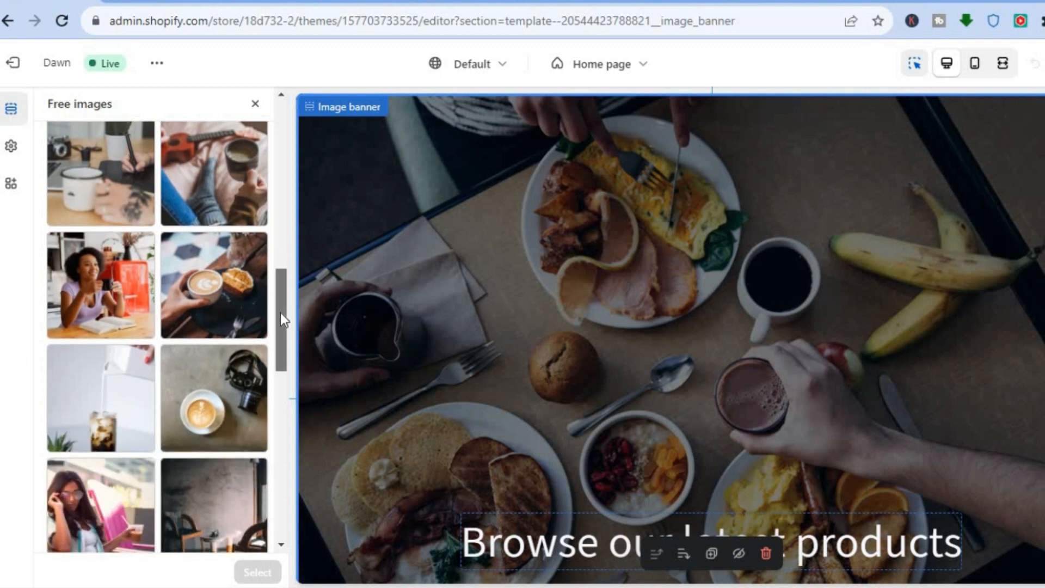
{"action": "left_click", "coordinate": [226, 293]}
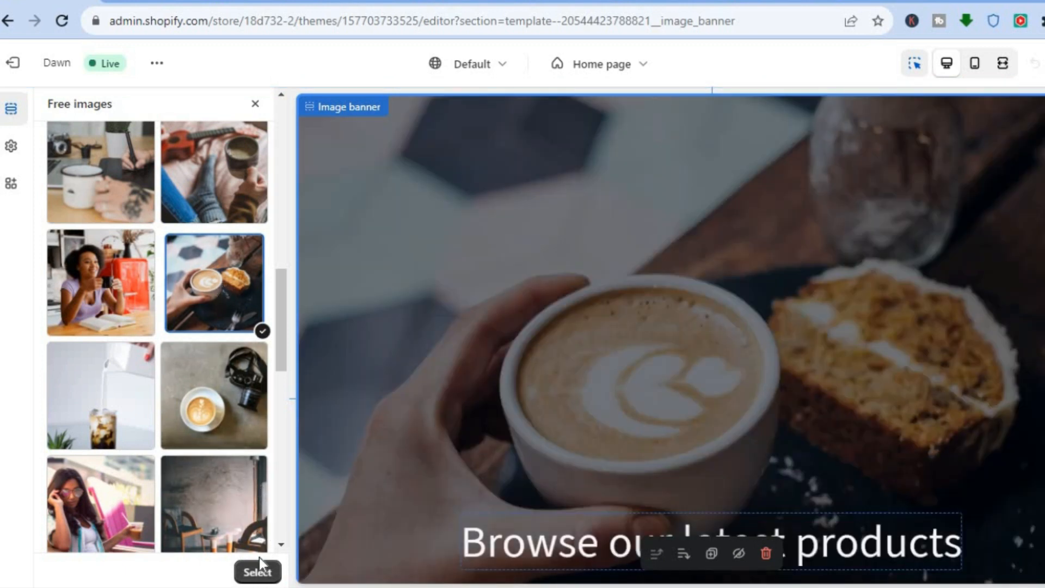
{"action": "left_click", "coordinate": [248, 576]}
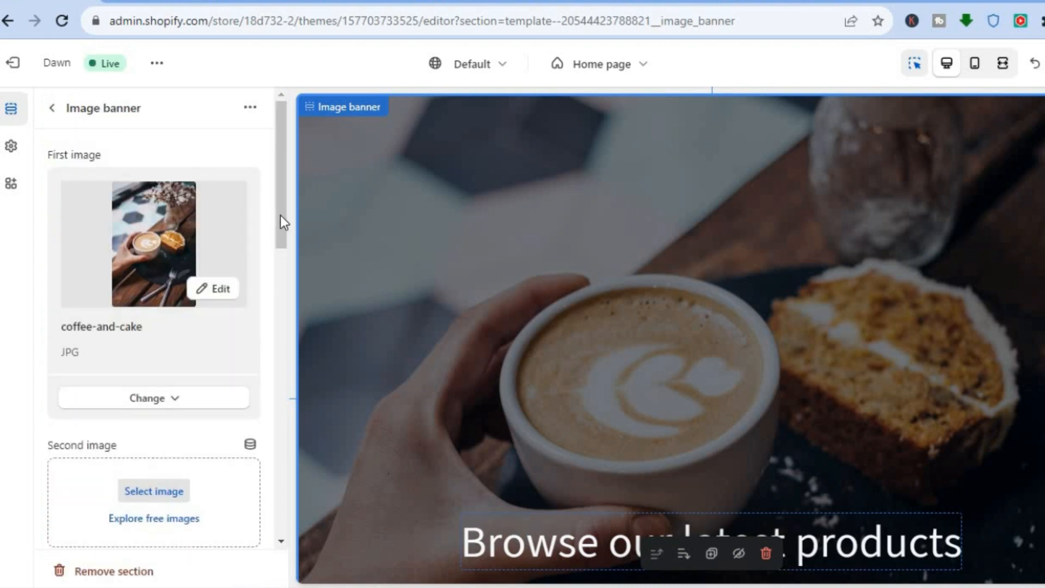
Step: Add the free long-espresso-sits-on-a-wooden-stool picture from the Coffee collection as the banner's second image
{"action": "scroll", "coordinate": [278, 239], "scroll_direction": "down", "scroll_amount": 3}
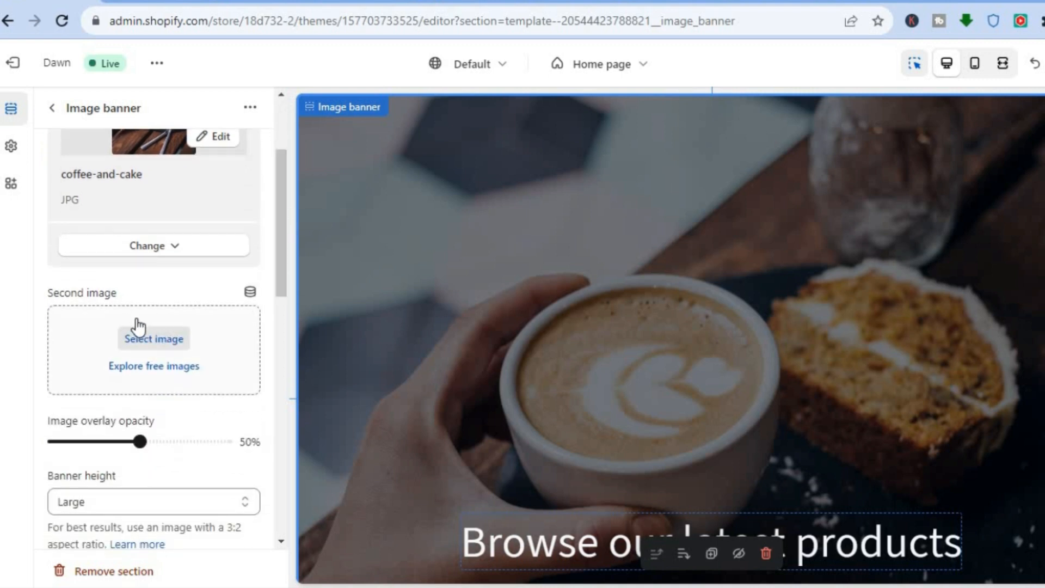
{"action": "left_click", "coordinate": [150, 366]}
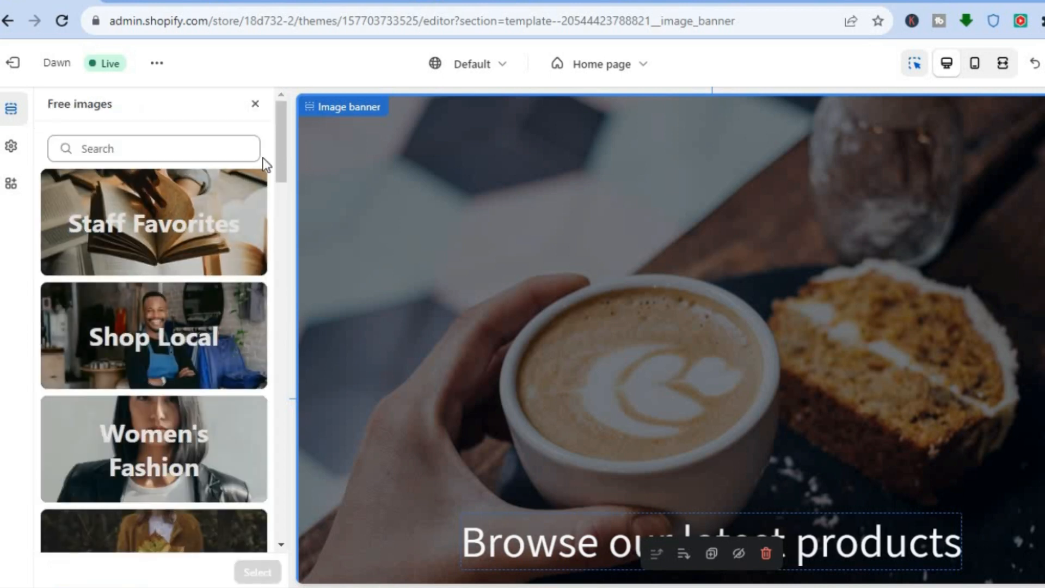
{"action": "scroll", "coordinate": [268, 195], "scroll_direction": "down", "scroll_amount": 3}
{"action": "scroll", "coordinate": [267, 195], "scroll_direction": "down", "scroll_amount": 9}
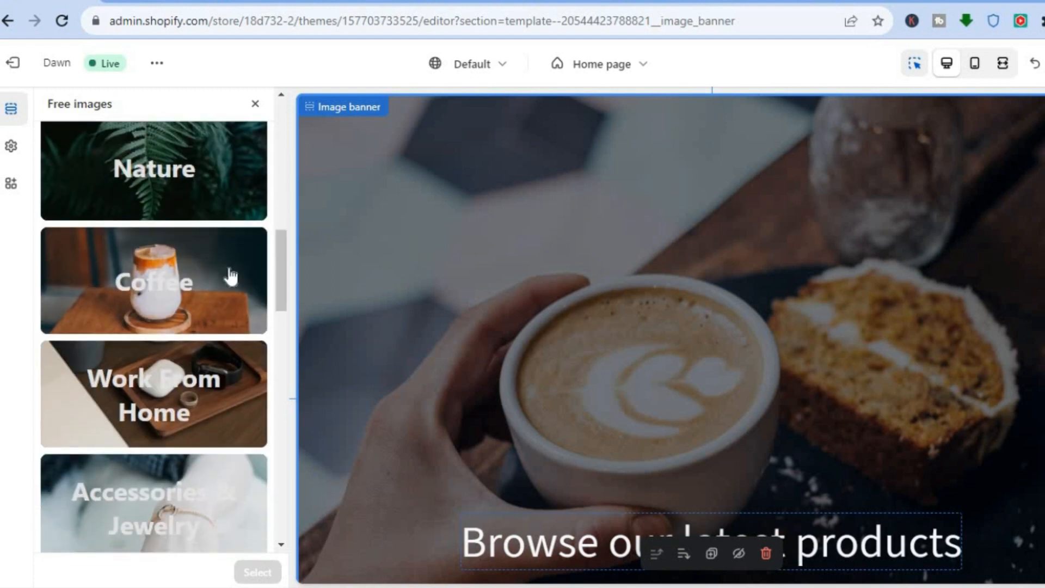
{"action": "left_click", "coordinate": [152, 265]}
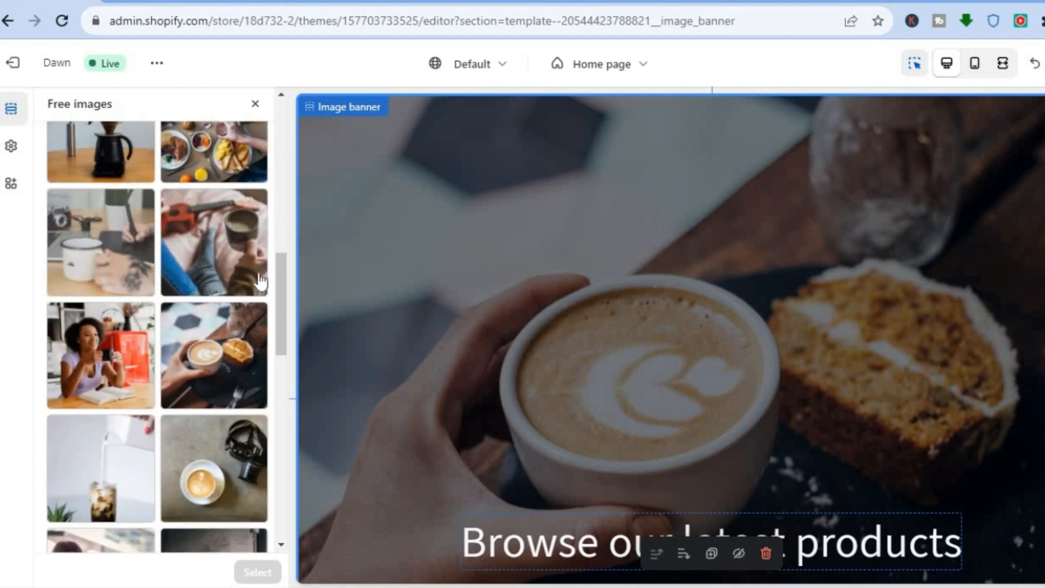
{"action": "left_click_drag", "start_coordinate": [283, 275], "coordinate": [277, 326]}
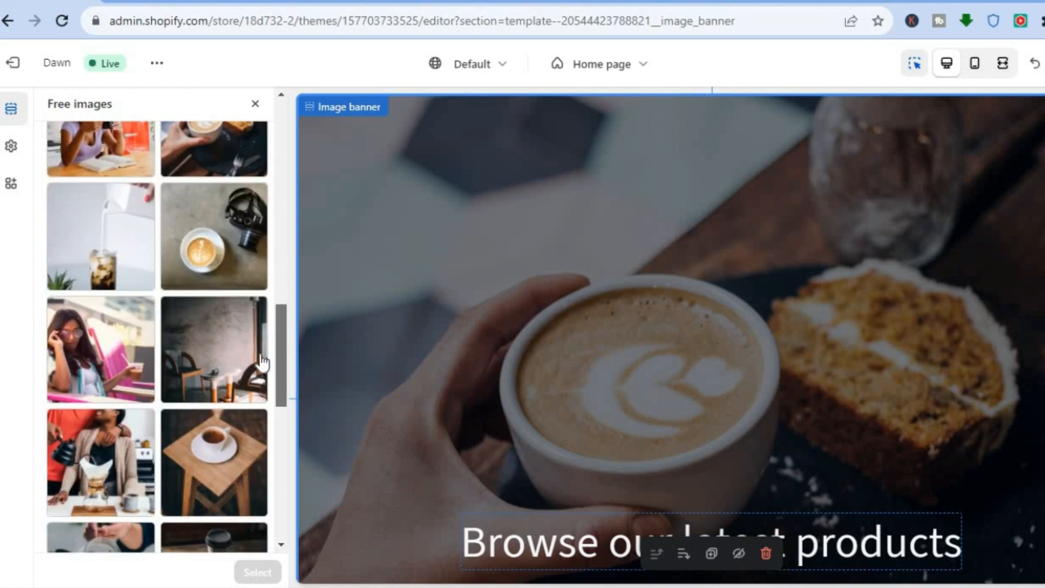
{"action": "left_click", "coordinate": [223, 456]}
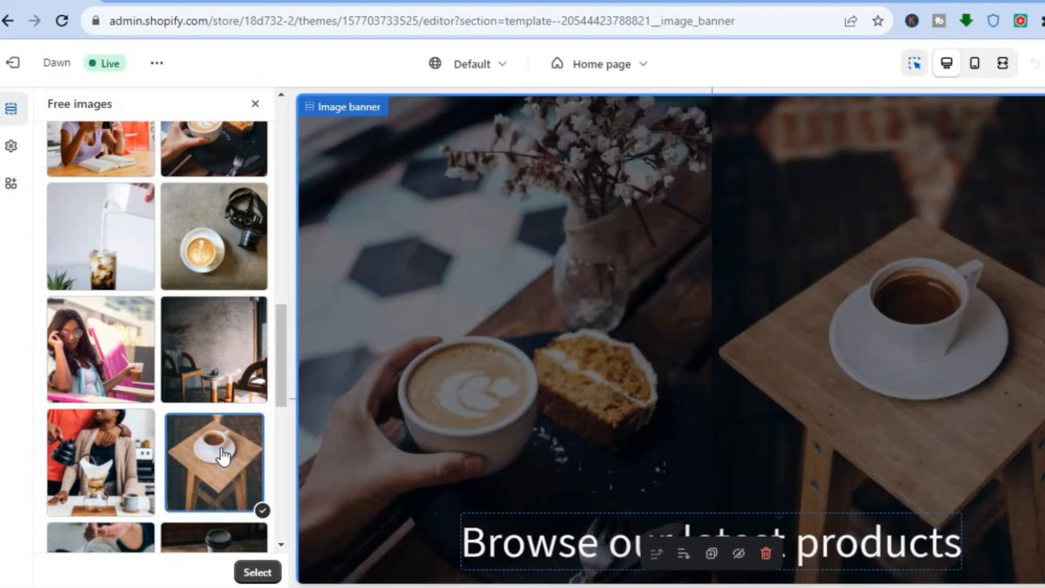
{"action": "left_click", "coordinate": [257, 573]}
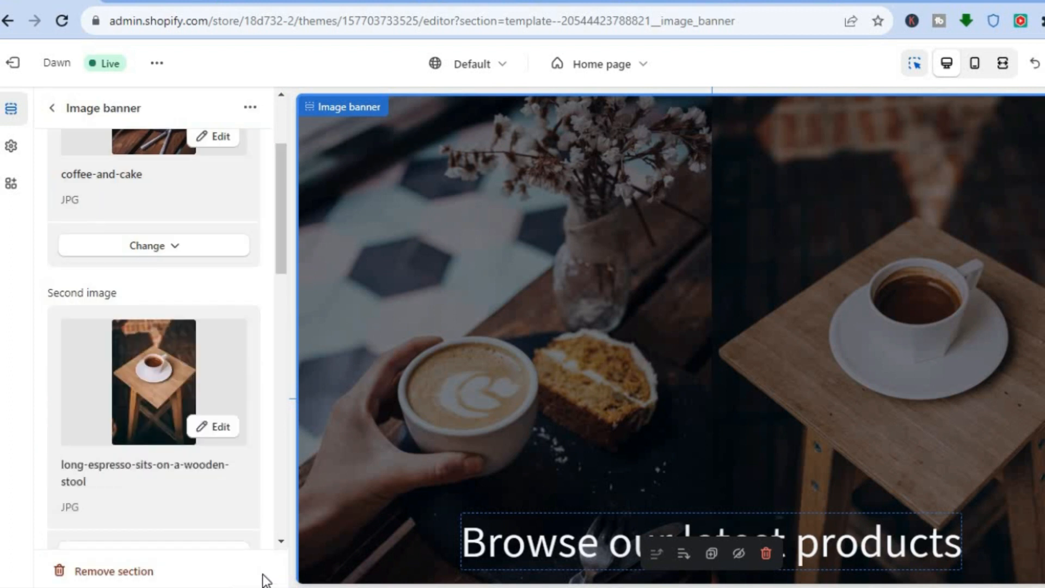
Step: Edit the second banner image to place its focal point on the coffee in the cup, and save the image edits
{"action": "left_click", "coordinate": [213, 430]}
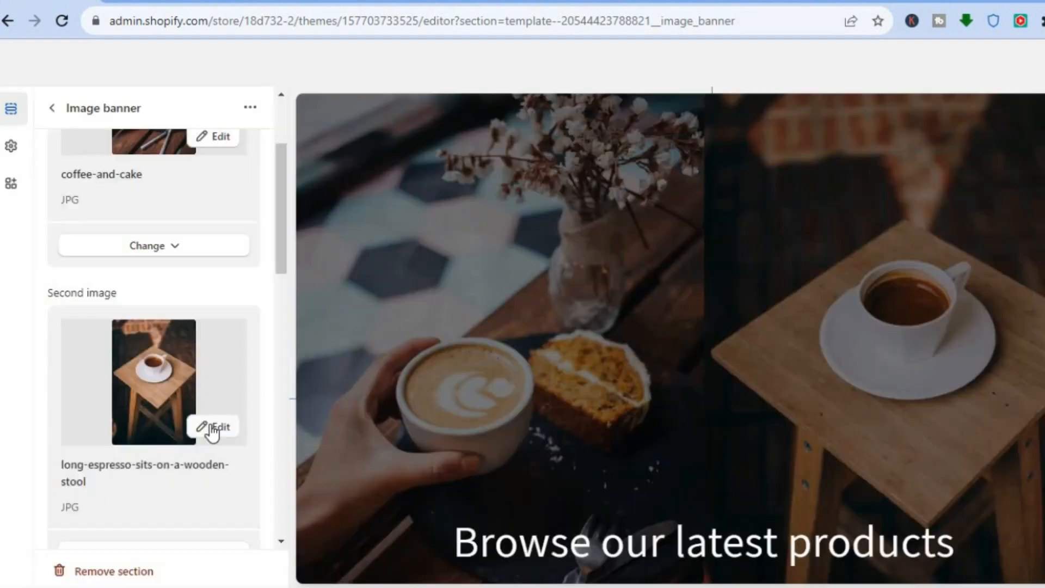
{"action": "left_click", "coordinate": [212, 430]}
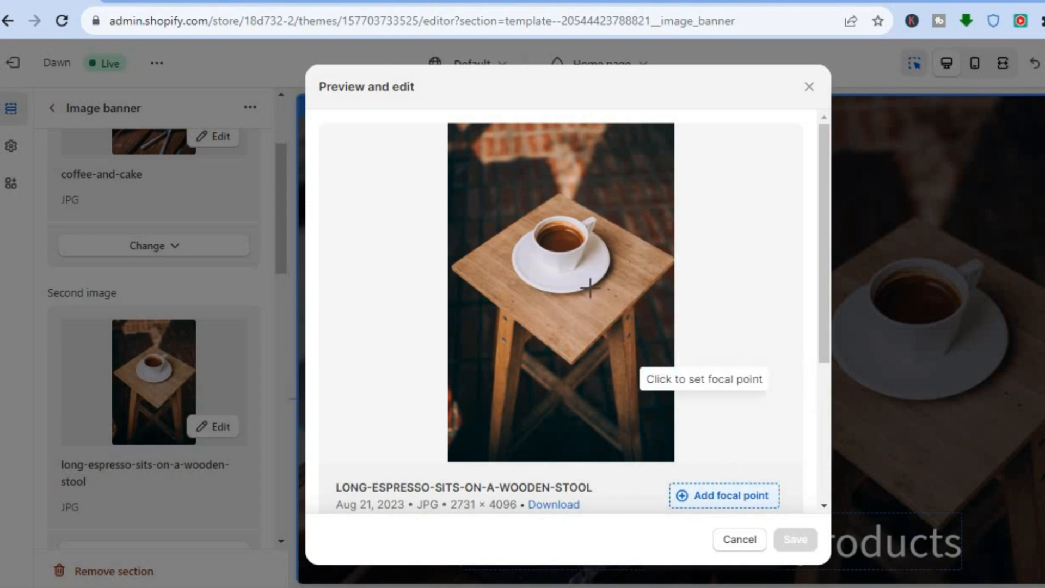
{"action": "left_click", "coordinate": [578, 269]}
{"action": "left_click_drag", "start_coordinate": [577, 269], "coordinate": [557, 231]}
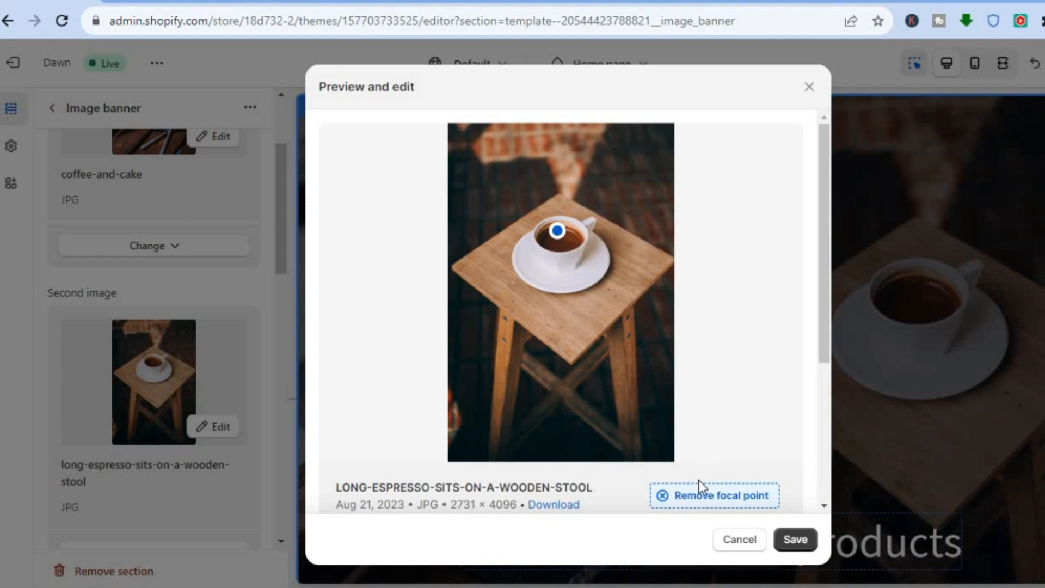
{"action": "left_click_drag", "start_coordinate": [822, 327], "coordinate": [803, 489]}
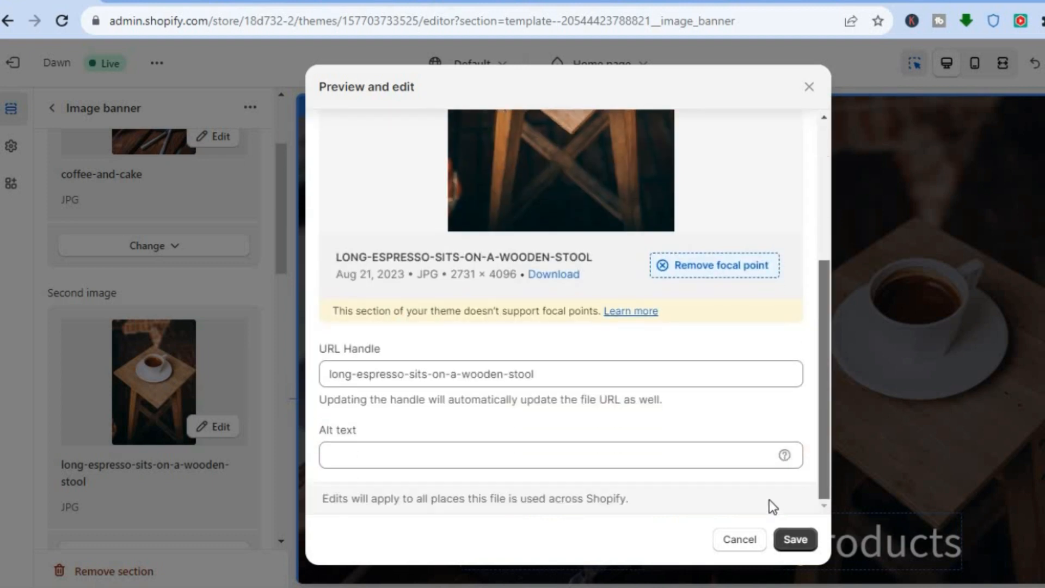
{"action": "left_click", "coordinate": [422, 461]}
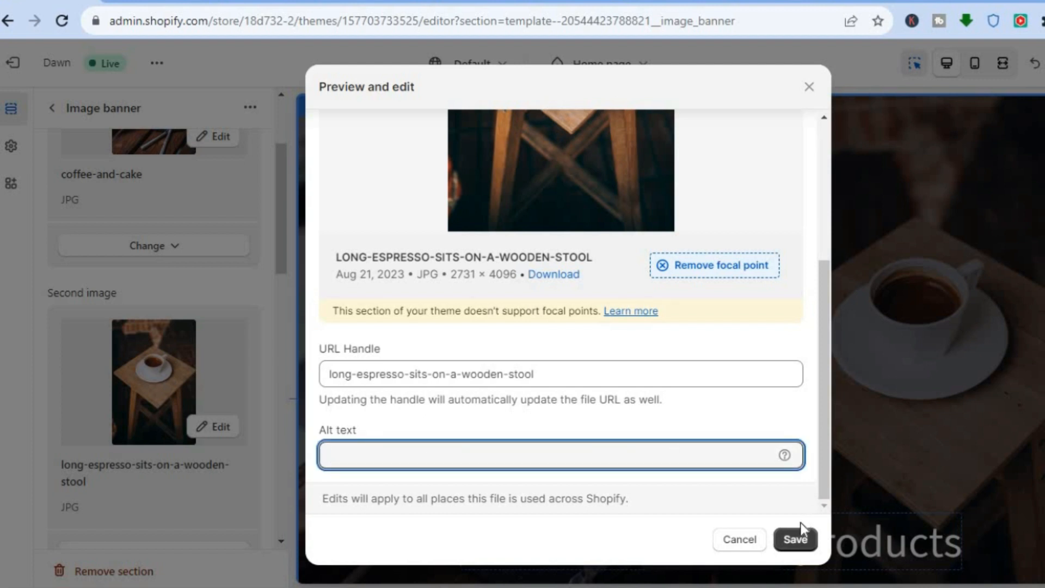
{"action": "left_click", "coordinate": [795, 542]}
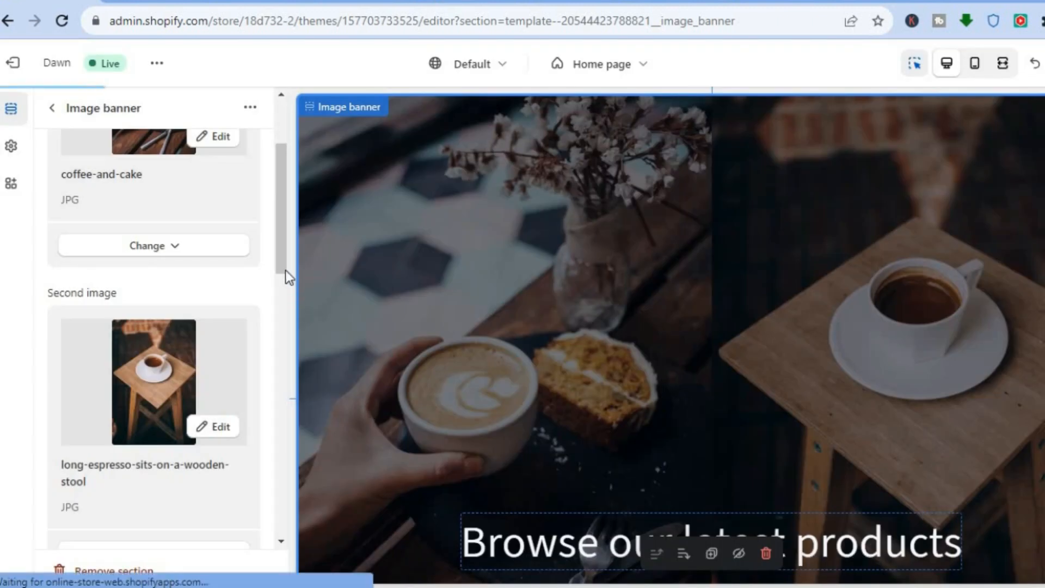
Step: Set the image banner's height to Small
{"action": "scroll", "coordinate": [280, 272], "scroll_direction": "down", "scroll_amount": 3}
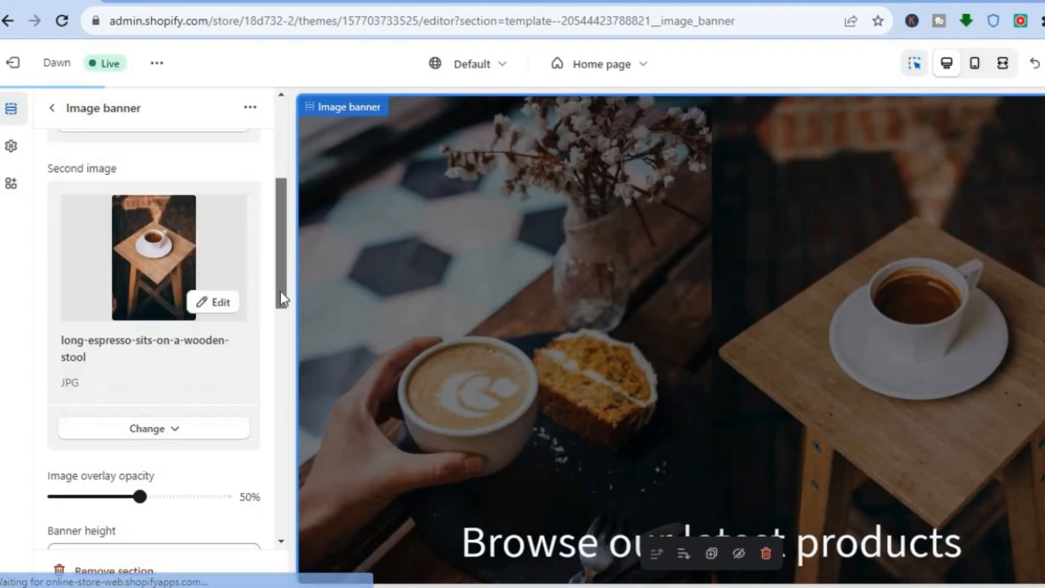
{"action": "scroll", "coordinate": [278, 234], "scroll_direction": "up", "scroll_amount": 5}
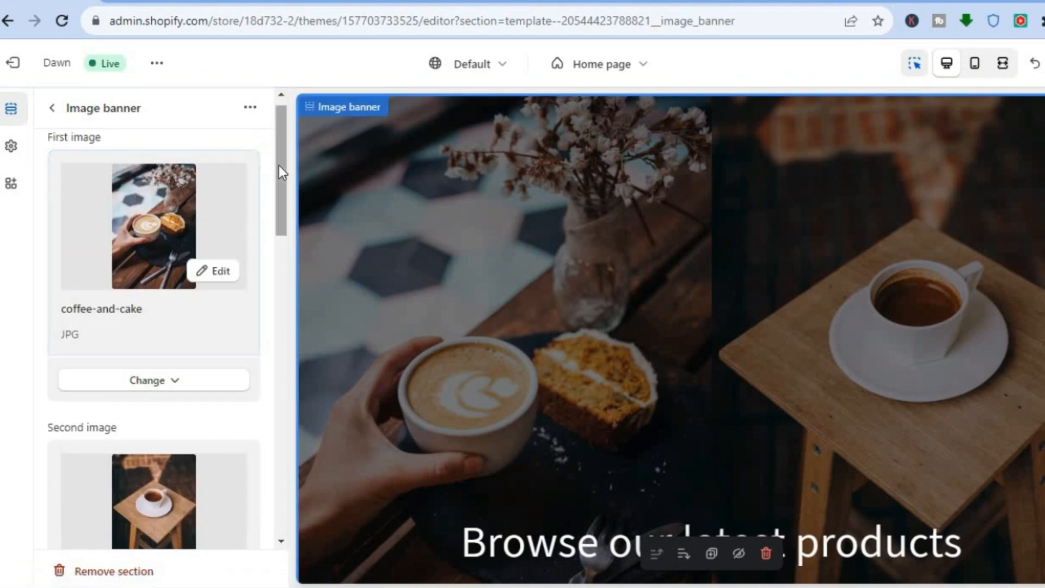
{"action": "left_click_drag", "start_coordinate": [280, 166], "coordinate": [268, 312]}
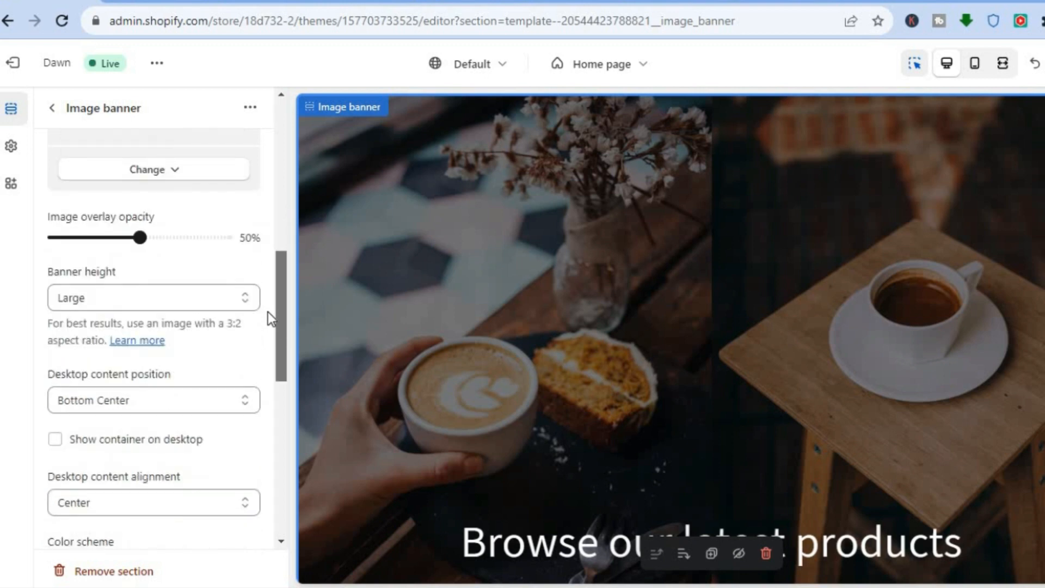
{"action": "left_click", "coordinate": [238, 299]}
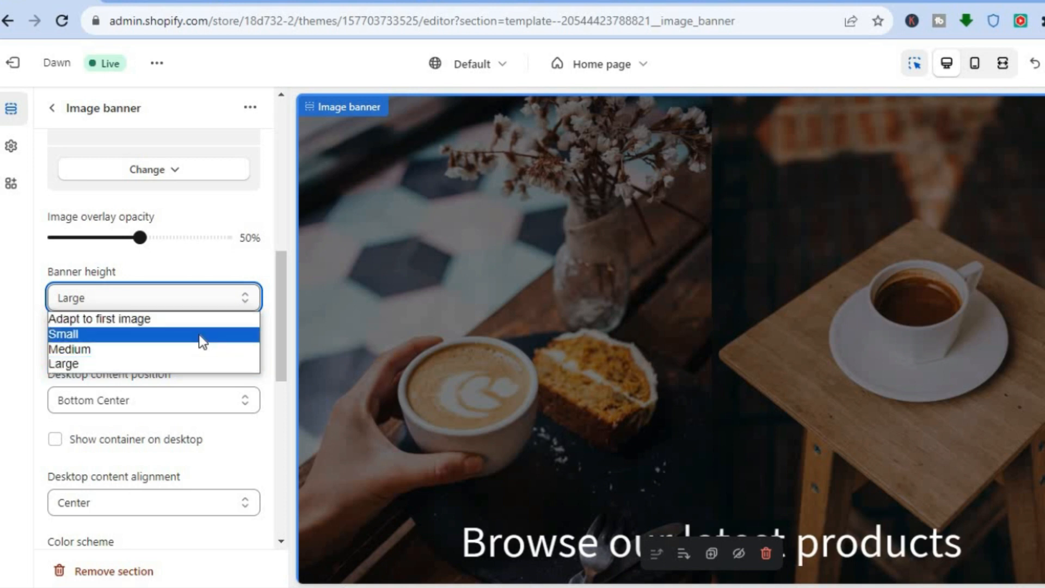
{"action": "left_click", "coordinate": [199, 336]}
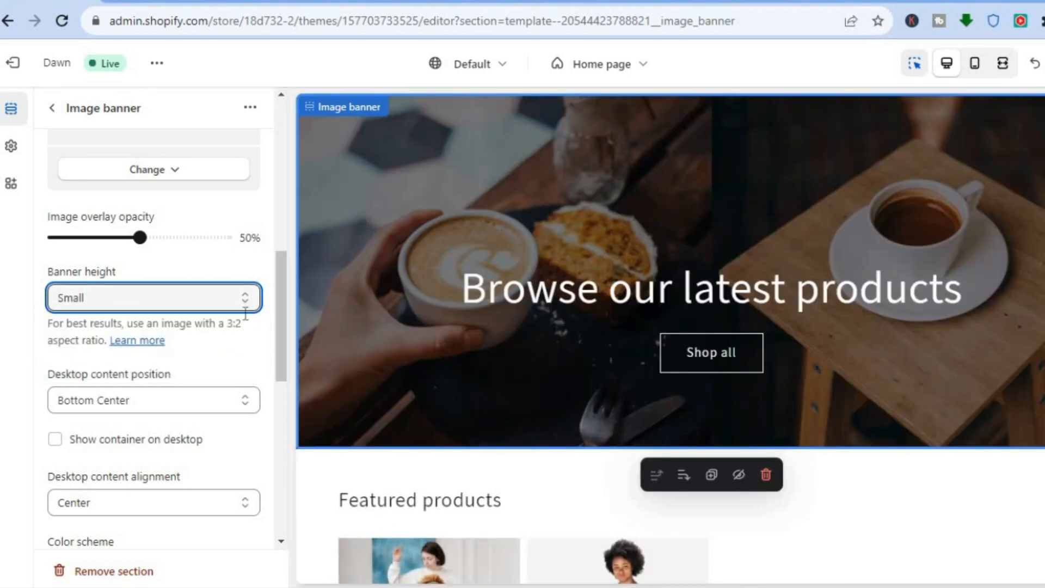
Step: Try the Medium banner height for the image banner and set it back to Small
{"action": "left_click", "coordinate": [227, 301]}
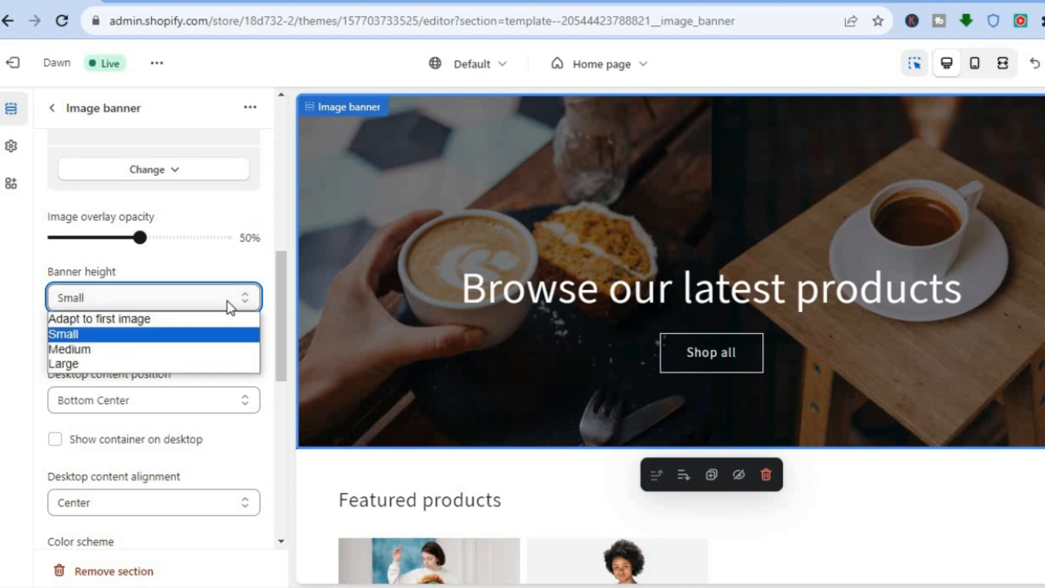
{"action": "left_click", "coordinate": [196, 346]}
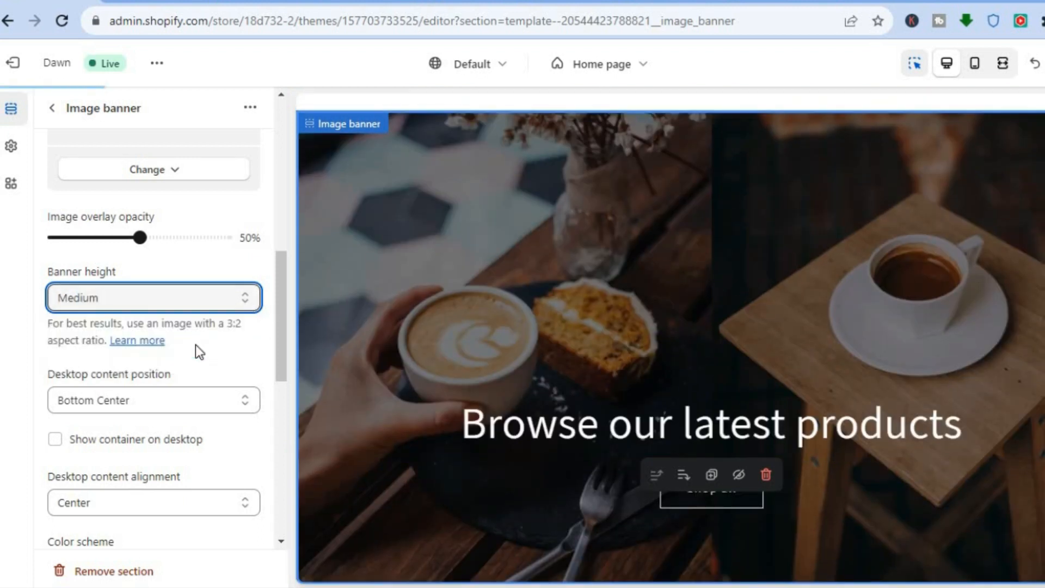
{"action": "left_click", "coordinate": [248, 303]}
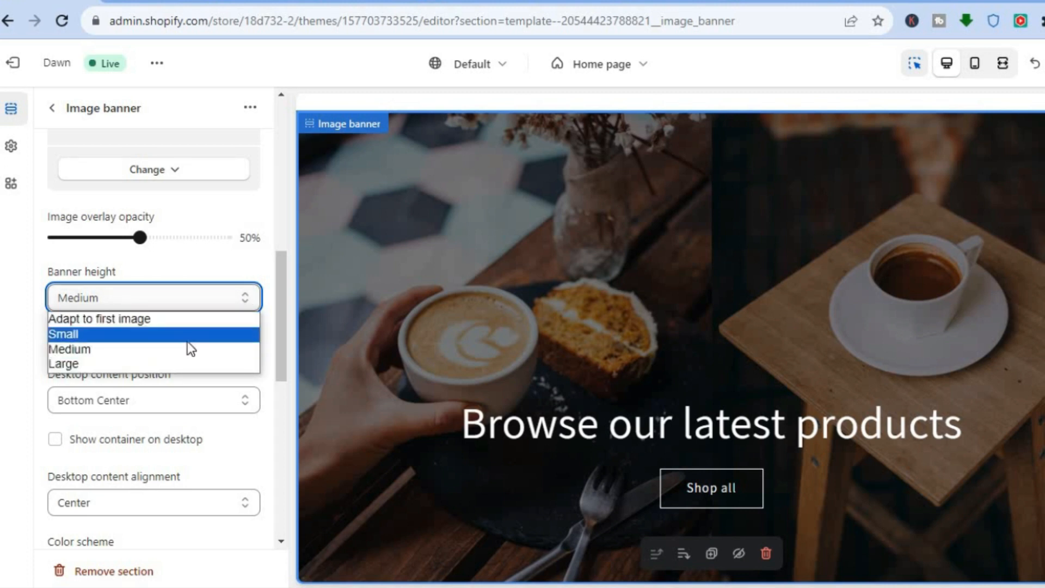
{"action": "left_click", "coordinate": [187, 341]}
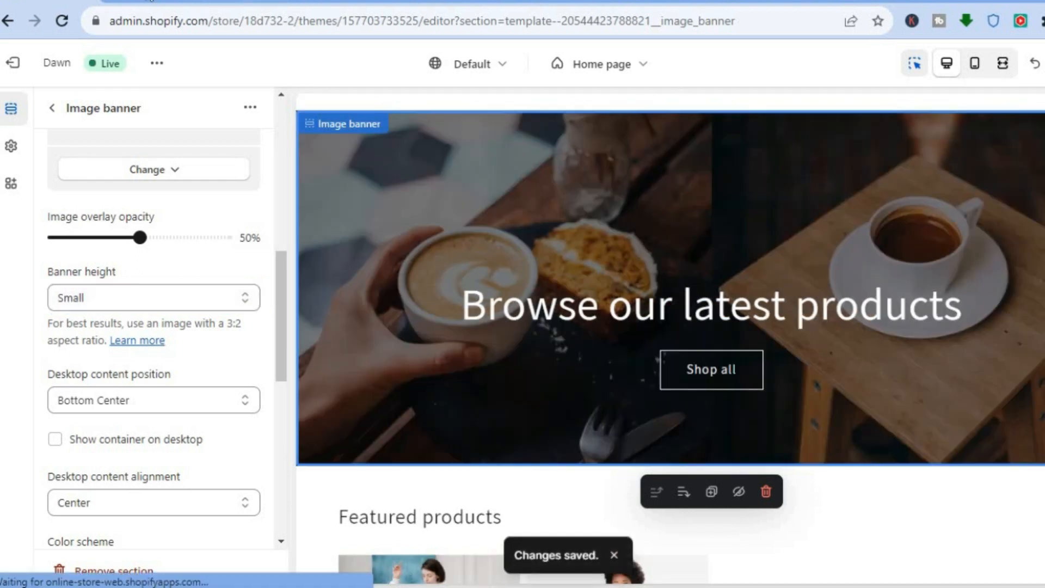
{"action": "left_click", "coordinate": [147, 2]}
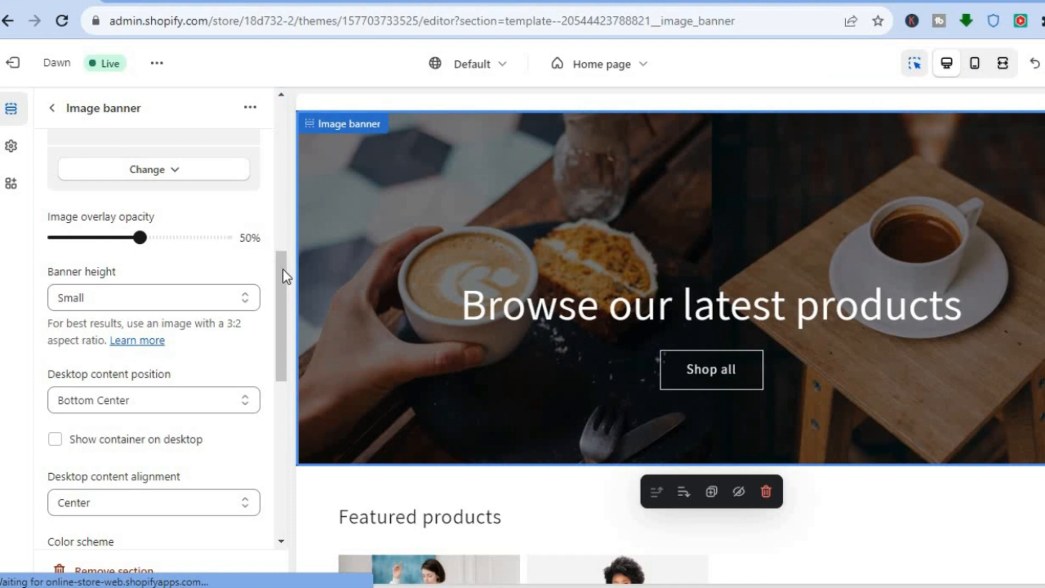
Step: Review the available options for the banner height and the desktop content position
{"action": "scroll", "coordinate": [283, 287], "scroll_direction": "down", "scroll_amount": 1}
{"action": "left_click", "coordinate": [241, 235]}
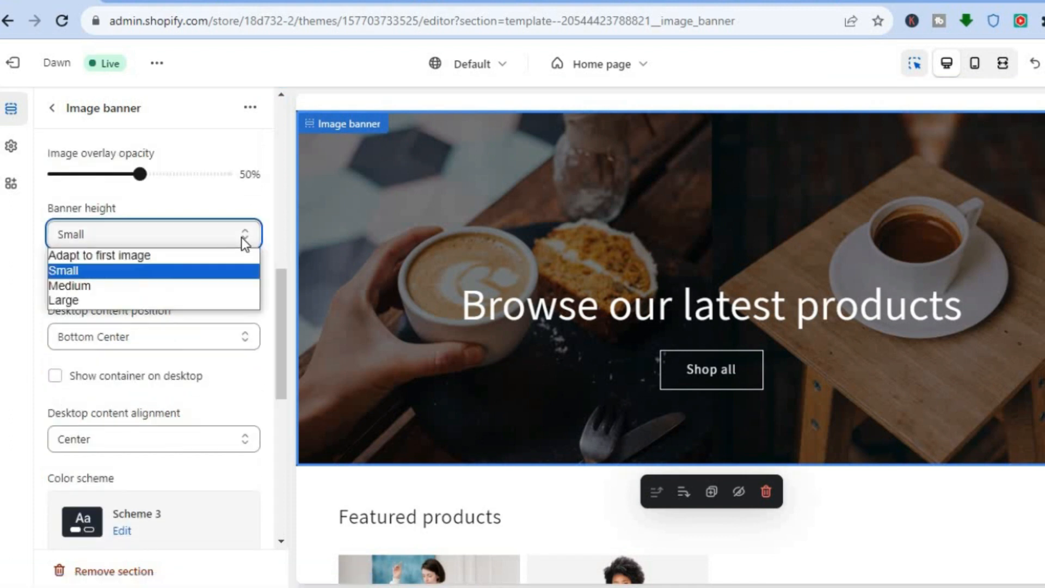
{"action": "left_click", "coordinate": [270, 216]}
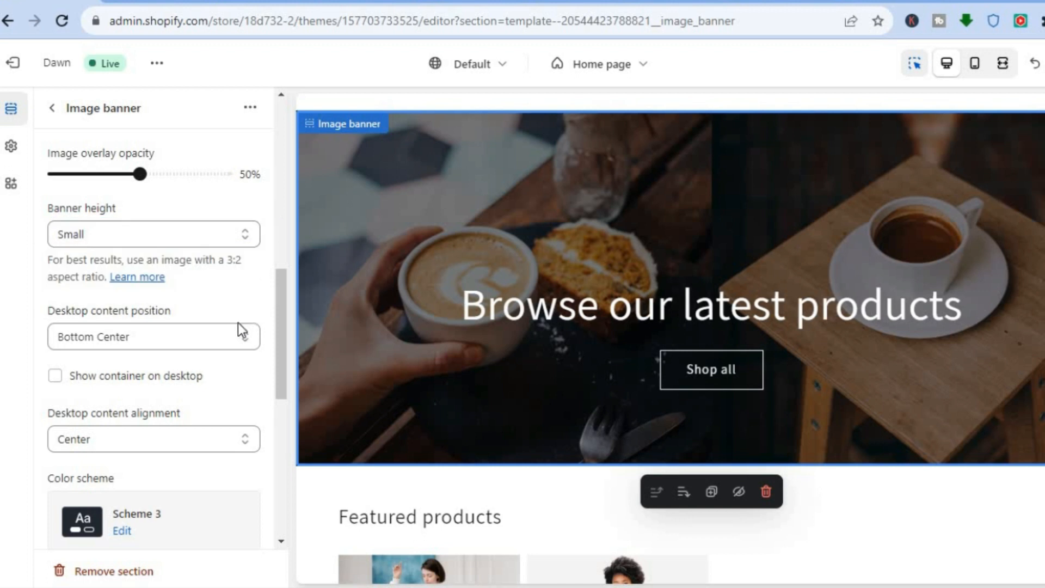
{"action": "left_click", "coordinate": [213, 335]}
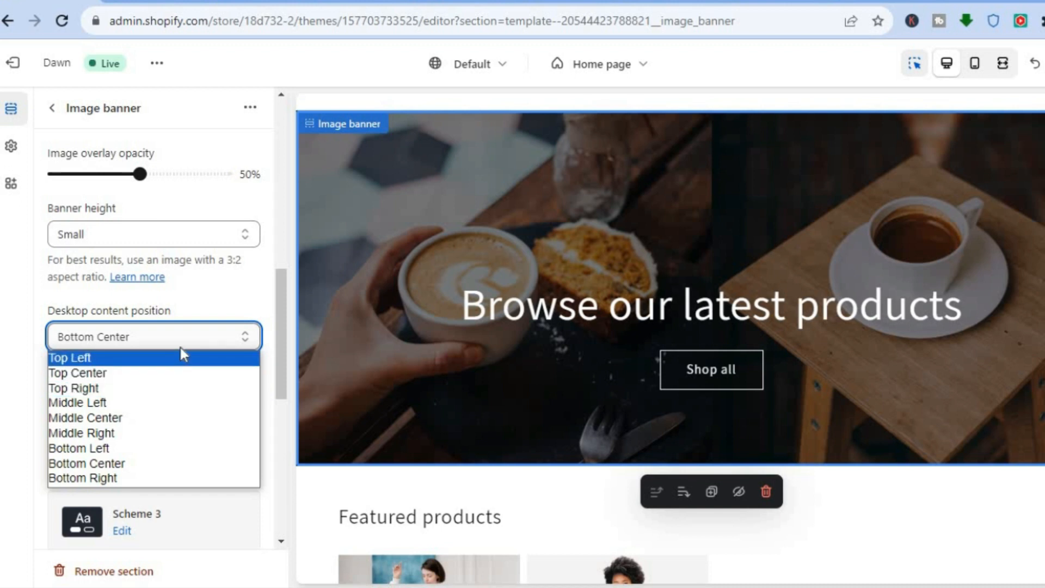
{"action": "left_click", "coordinate": [218, 301]}
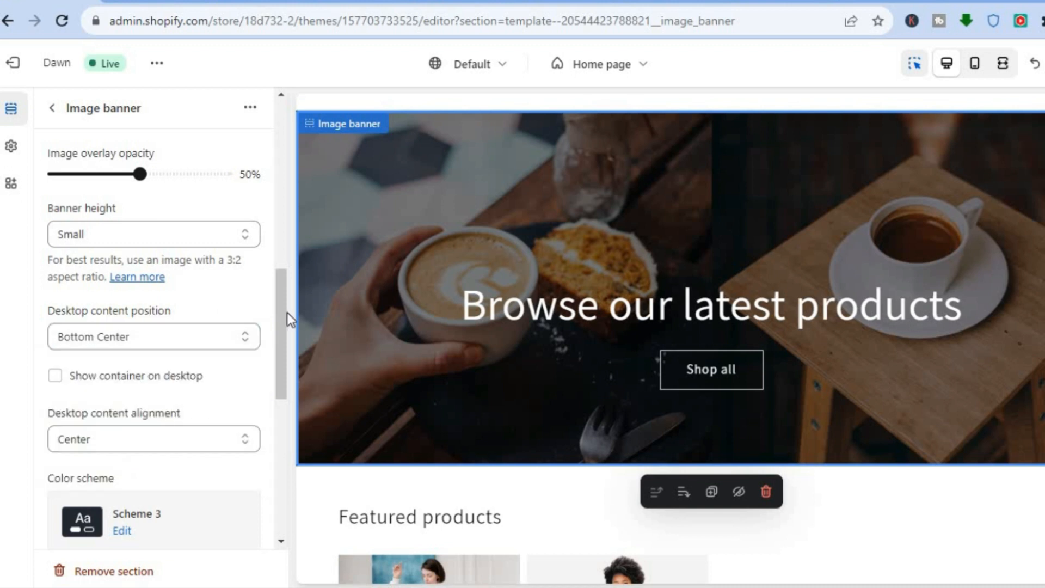
Step: Try Left and Right for the banner's desktop content alignment and return it to Center
{"action": "left_click_drag", "start_coordinate": [279, 311], "coordinate": [279, 364]}
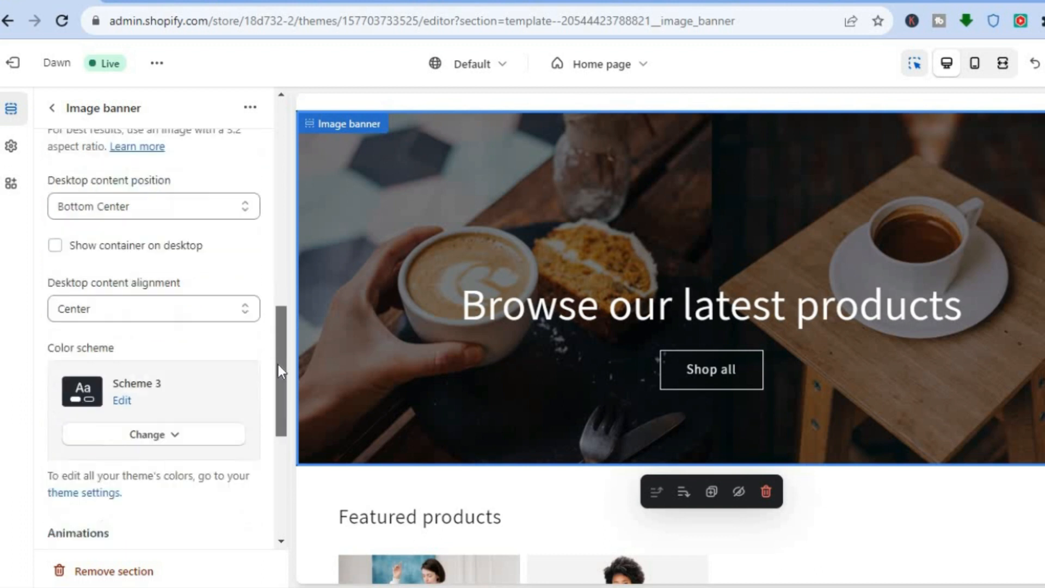
{"action": "left_click", "coordinate": [236, 256]}
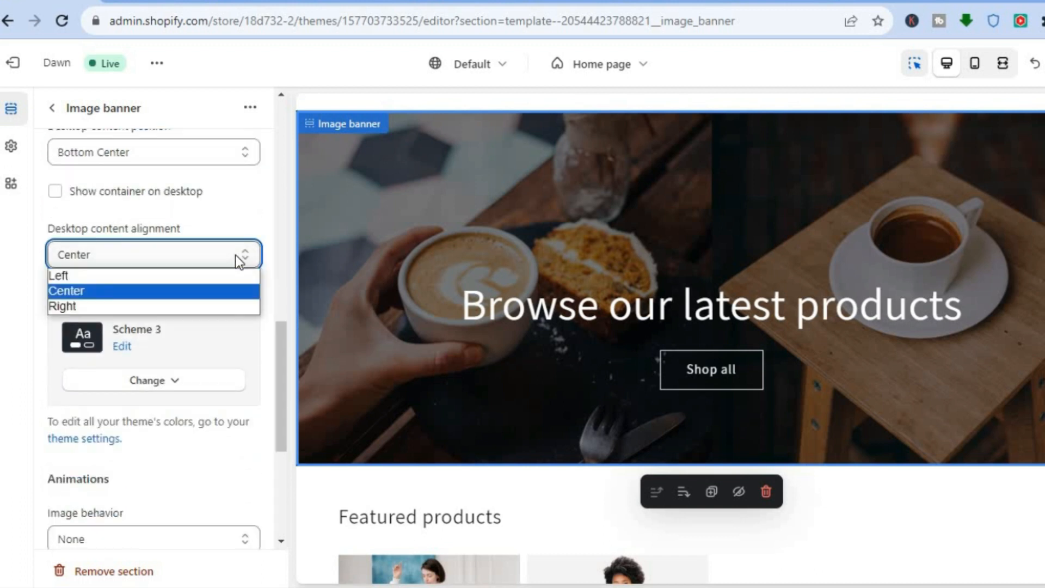
{"action": "left_click", "coordinate": [191, 275]}
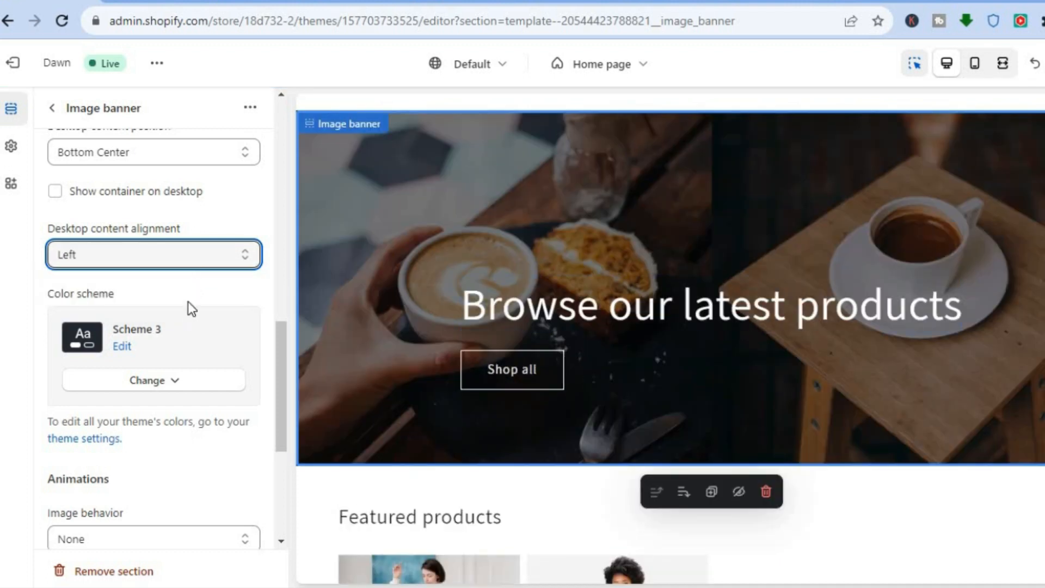
{"action": "left_click", "coordinate": [190, 253]}
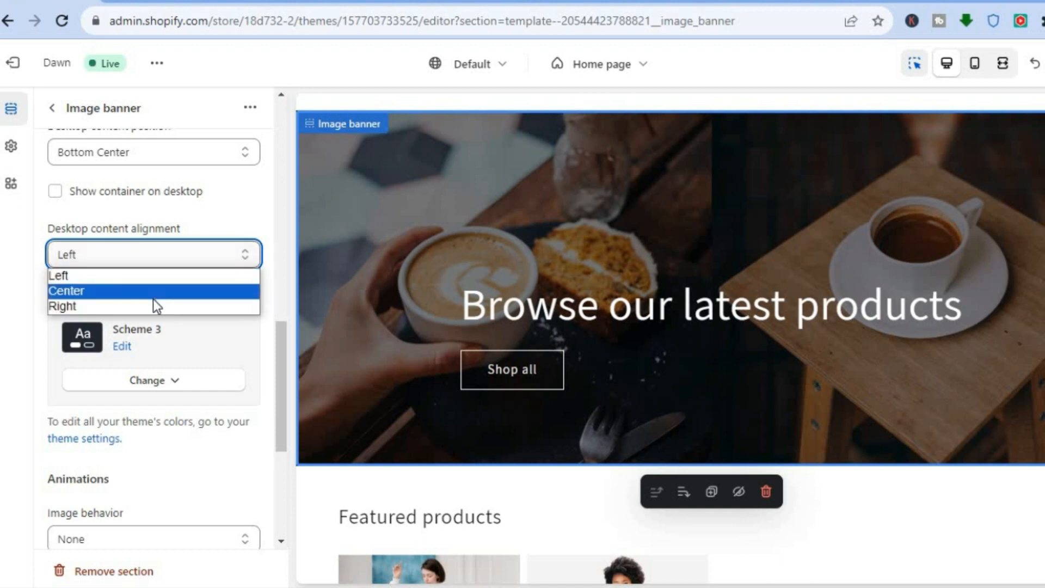
{"action": "left_click", "coordinate": [153, 300]}
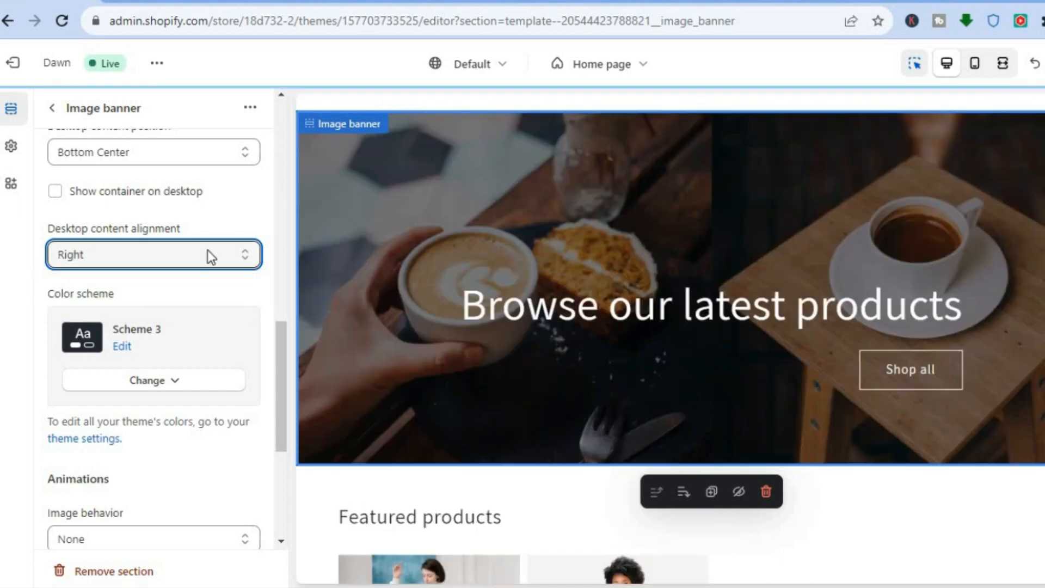
{"action": "left_click", "coordinate": [211, 247]}
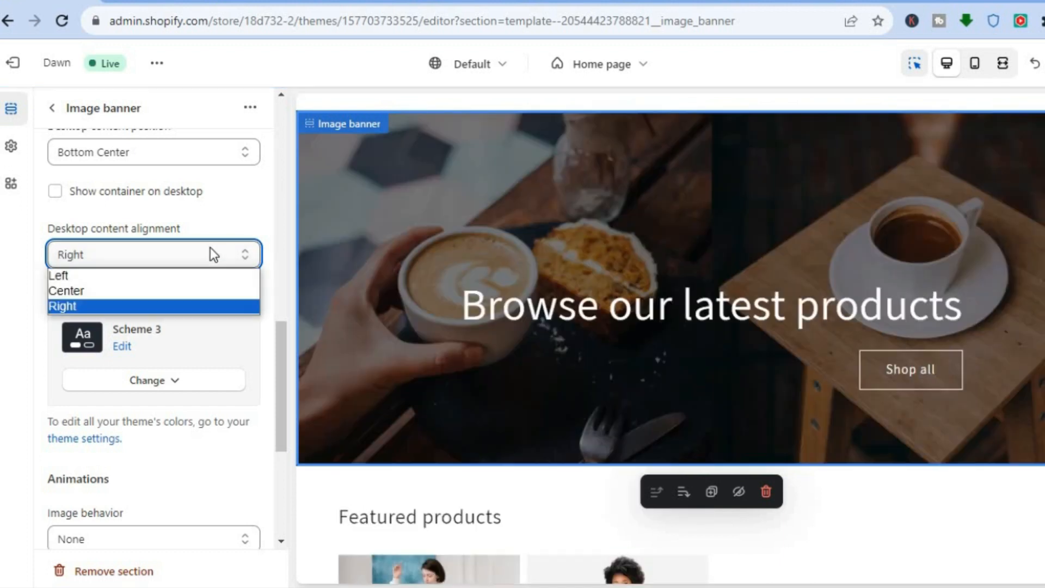
{"action": "left_click", "coordinate": [164, 291]}
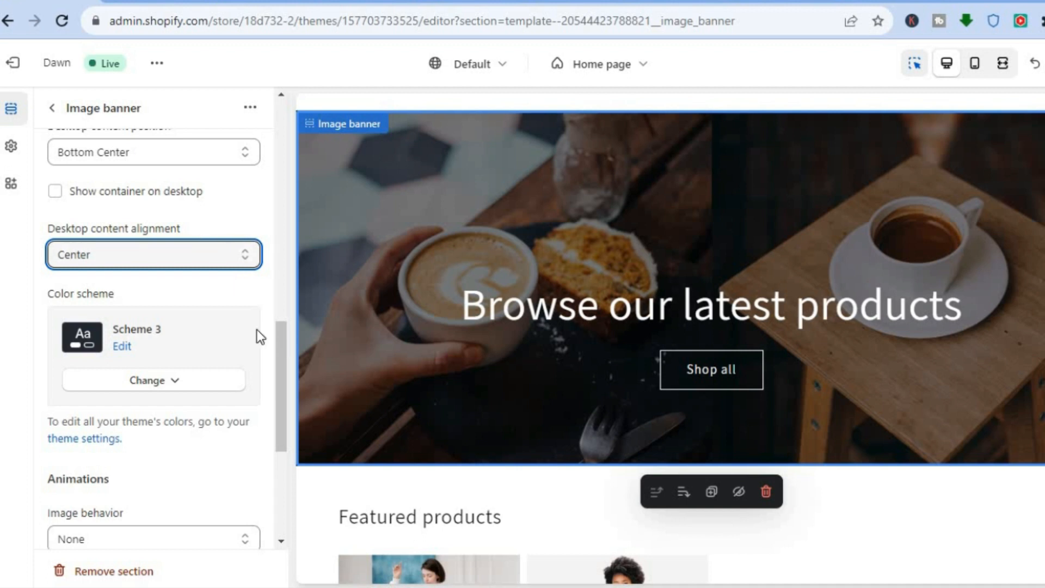
Step: Enable Show container on desktop for the image banner
{"action": "left_click_drag", "start_coordinate": [282, 349], "coordinate": [284, 308]}
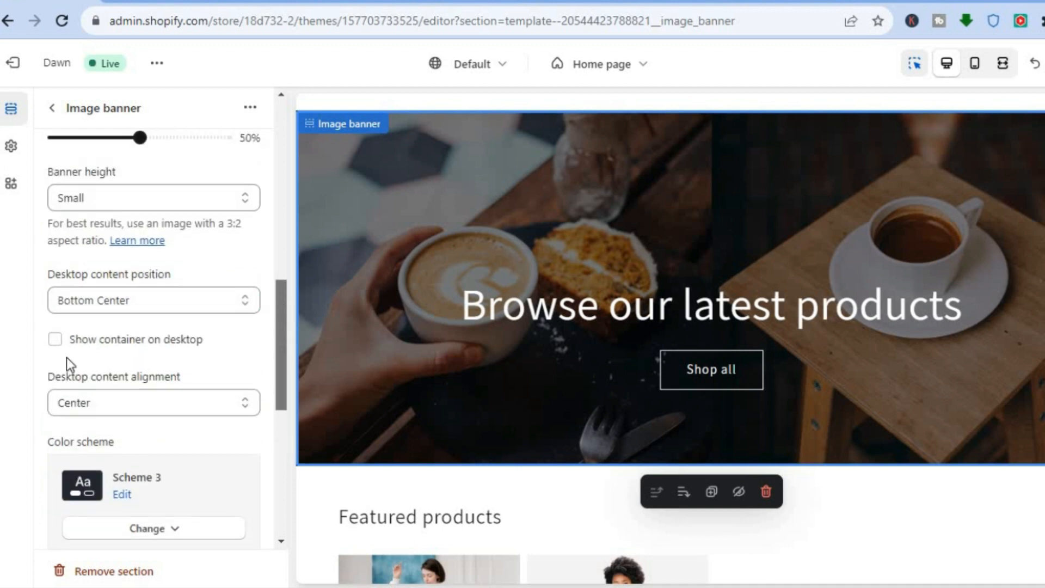
{"action": "left_click", "coordinate": [55, 339]}
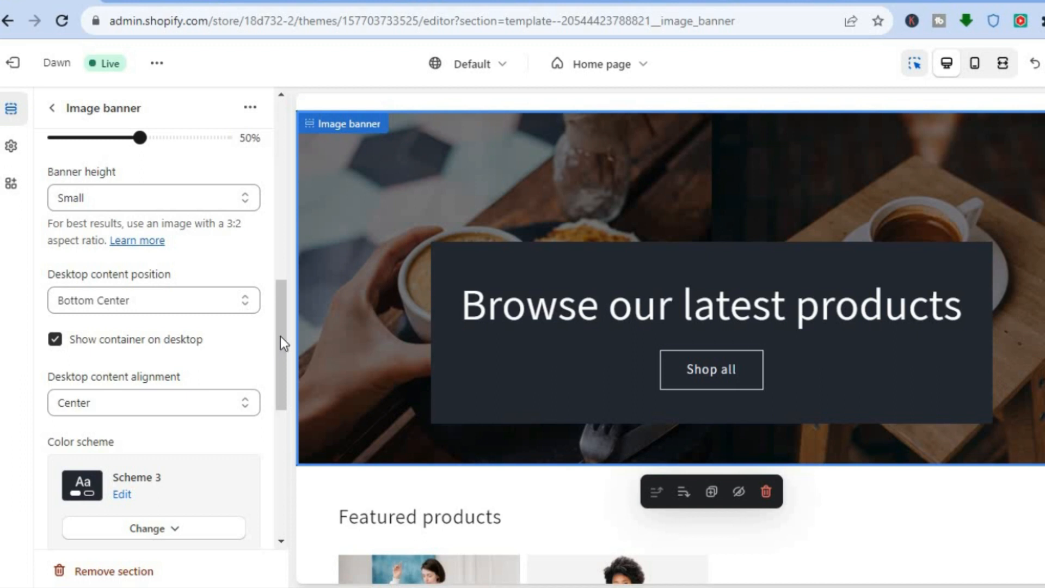
Step: Try enabling Show container on mobile in the banner's mobile layout and disable it again
{"action": "left_click_drag", "start_coordinate": [280, 336], "coordinate": [280, 340]}
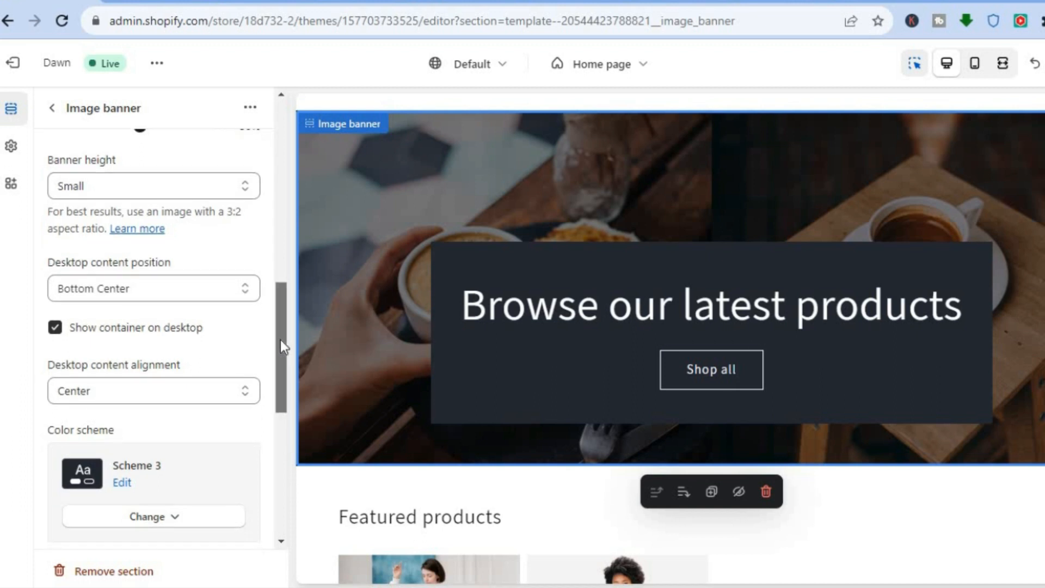
{"action": "left_click_drag", "start_coordinate": [279, 342], "coordinate": [276, 474]}
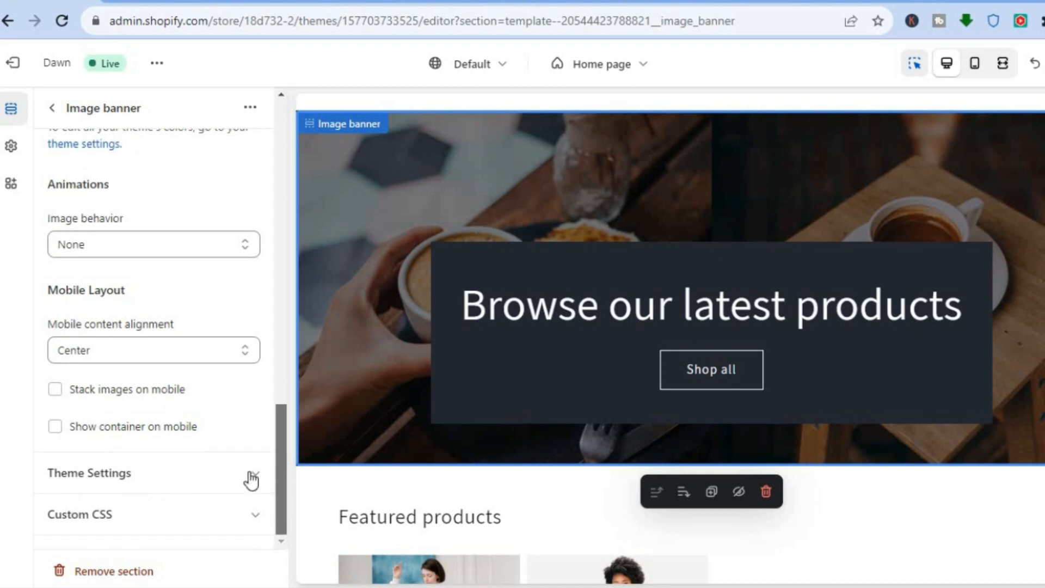
{"action": "left_click", "coordinate": [55, 427]}
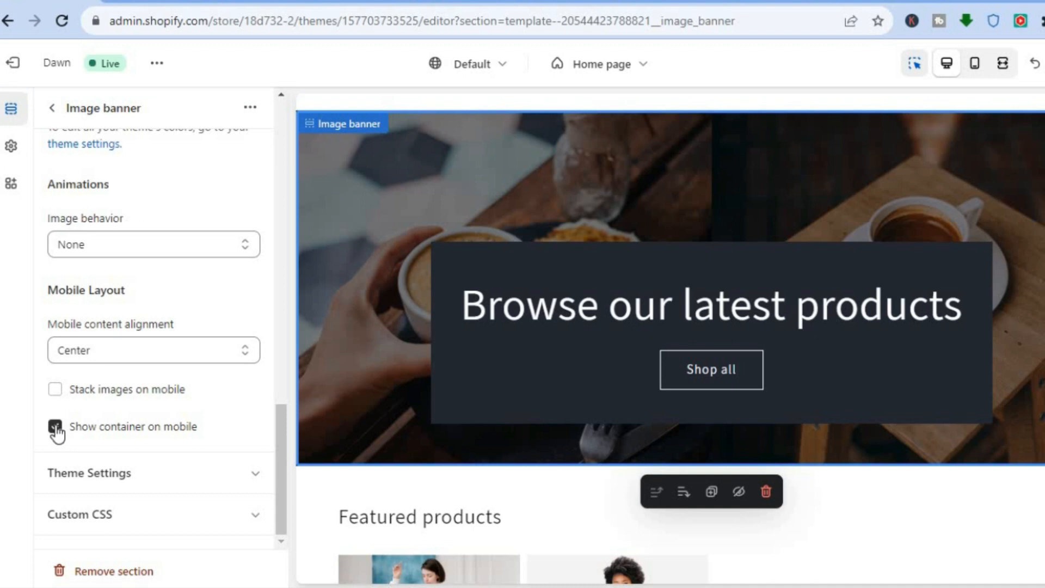
{"action": "left_click", "coordinate": [56, 429]}
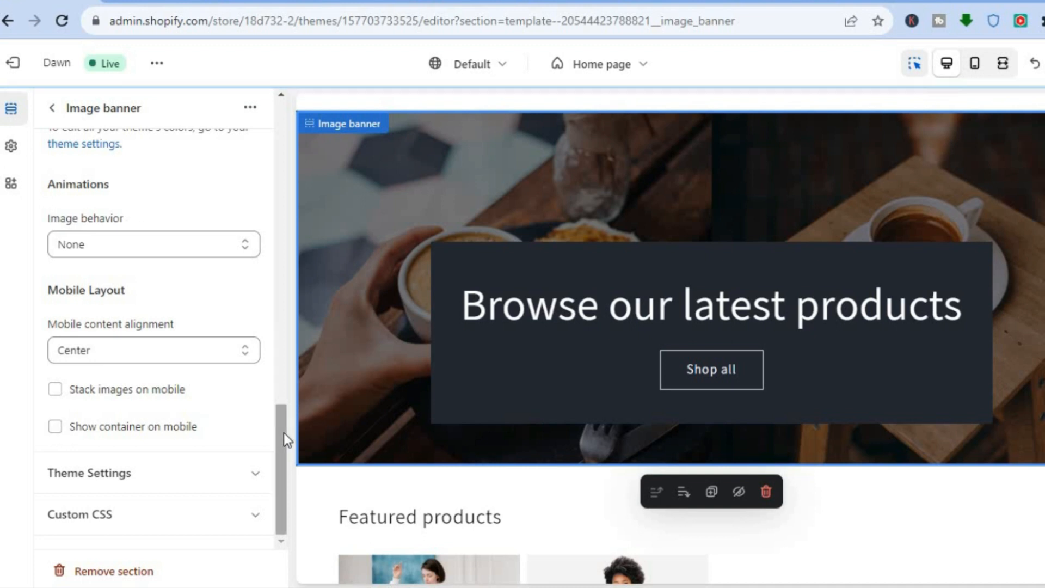
Step: Preview the home page banner without its container in the mobile view and return to the desktop view
{"action": "left_click", "coordinate": [977, 65]}
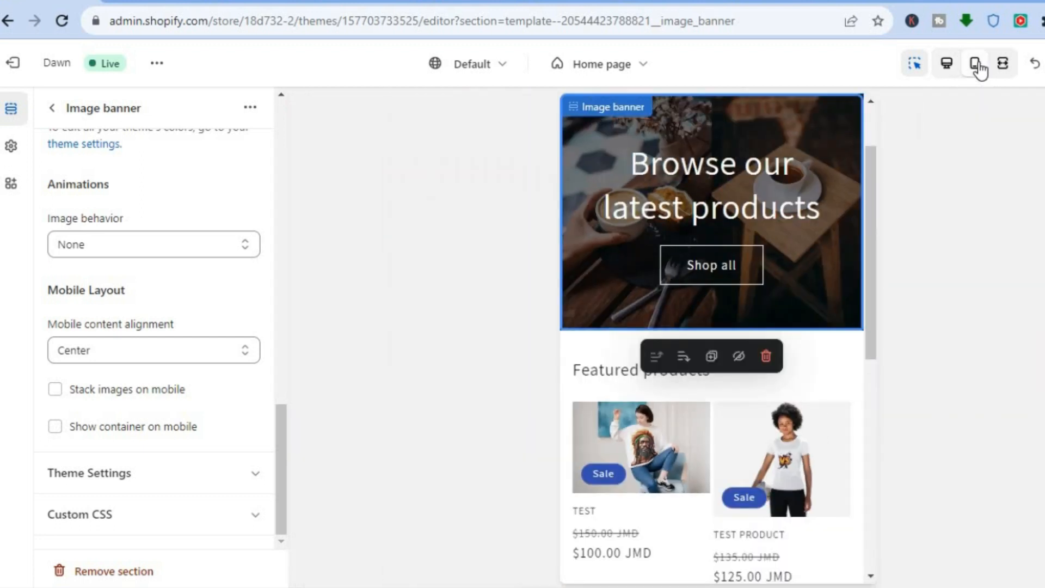
{"action": "left_click_drag", "start_coordinate": [872, 196], "coordinate": [872, 154]}
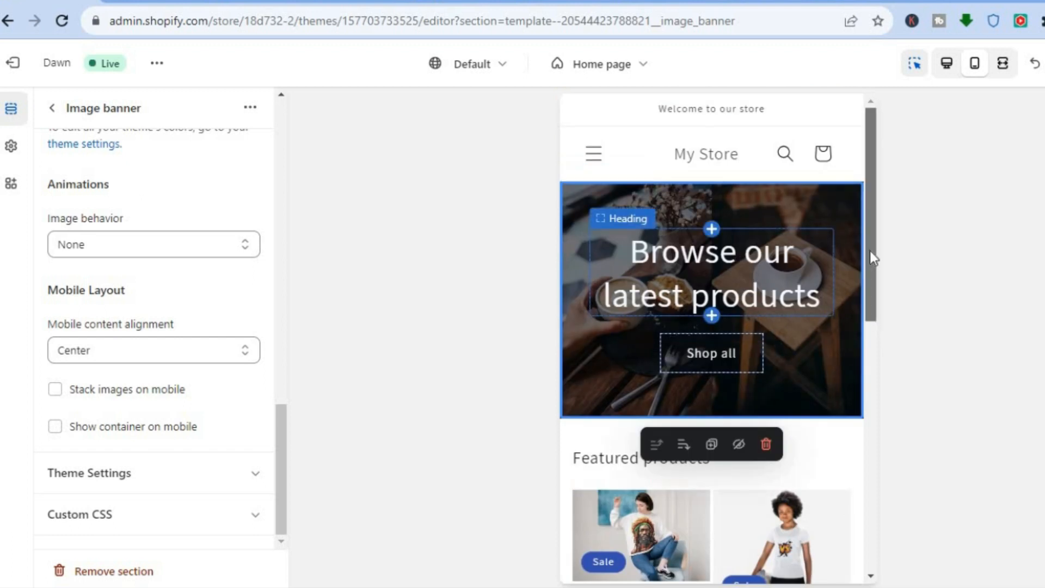
{"action": "left_click", "coordinate": [947, 63]}
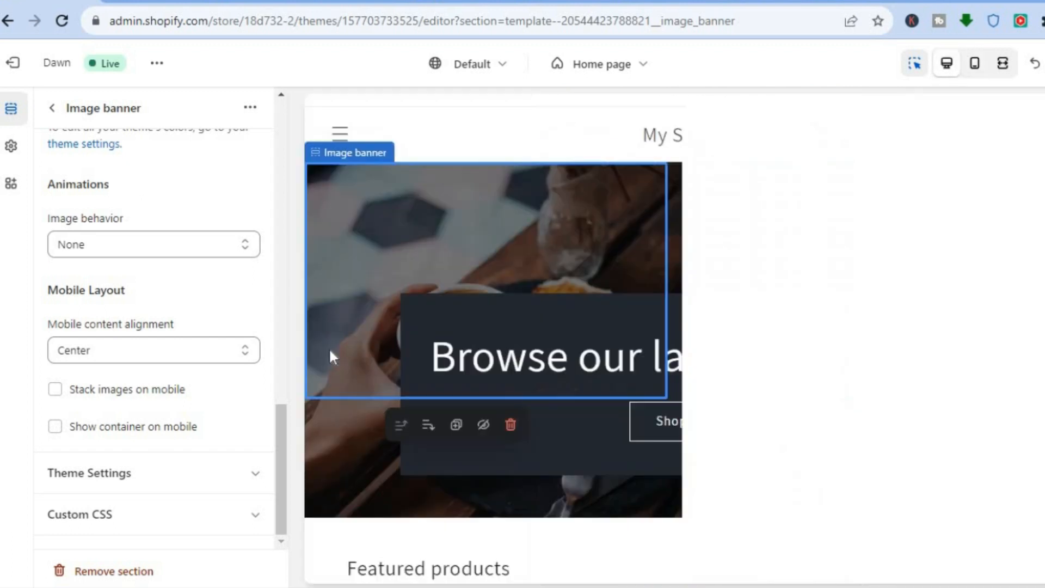
Step: Enable Show container on mobile for the image banner and preview it in the mobile view
{"action": "left_click", "coordinate": [56, 428]}
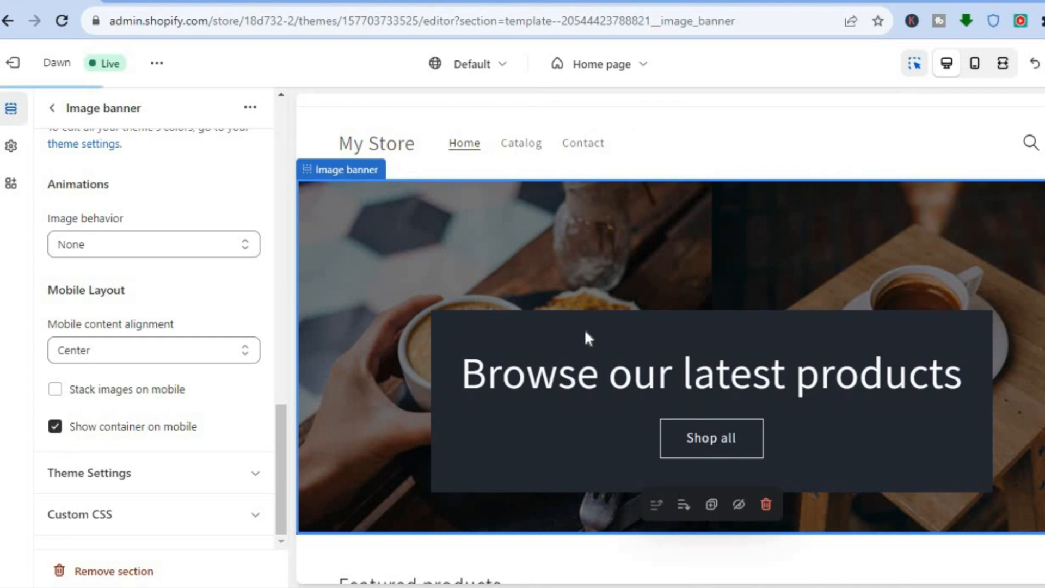
{"action": "left_click", "coordinate": [974, 64]}
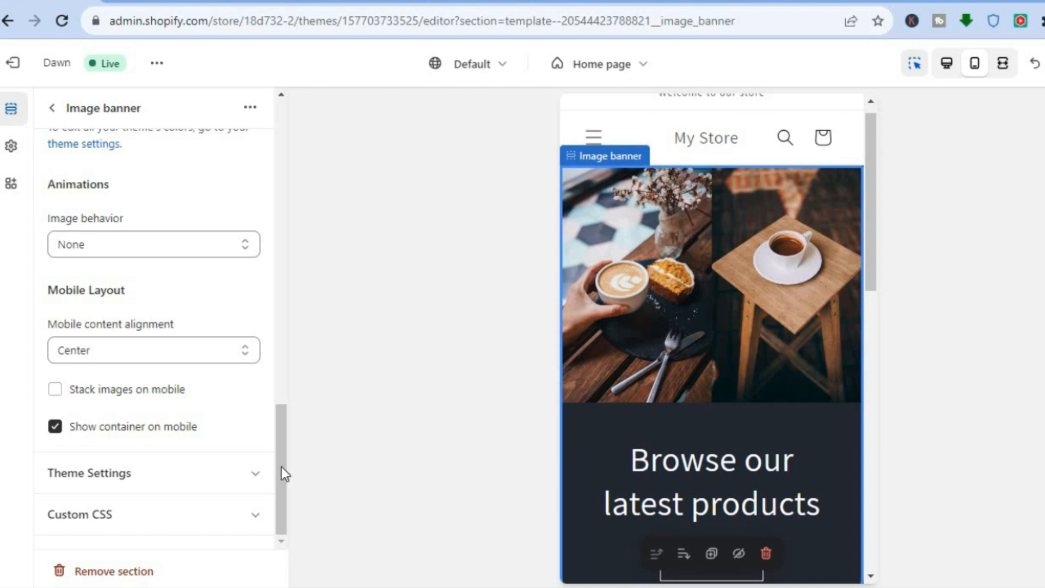
Step: Set the background color of the banner's Scheme 3 to blue #1773B0 and check the banner in the mobile and desktop previews
{"action": "left_click_drag", "start_coordinate": [283, 462], "coordinate": [287, 377]}
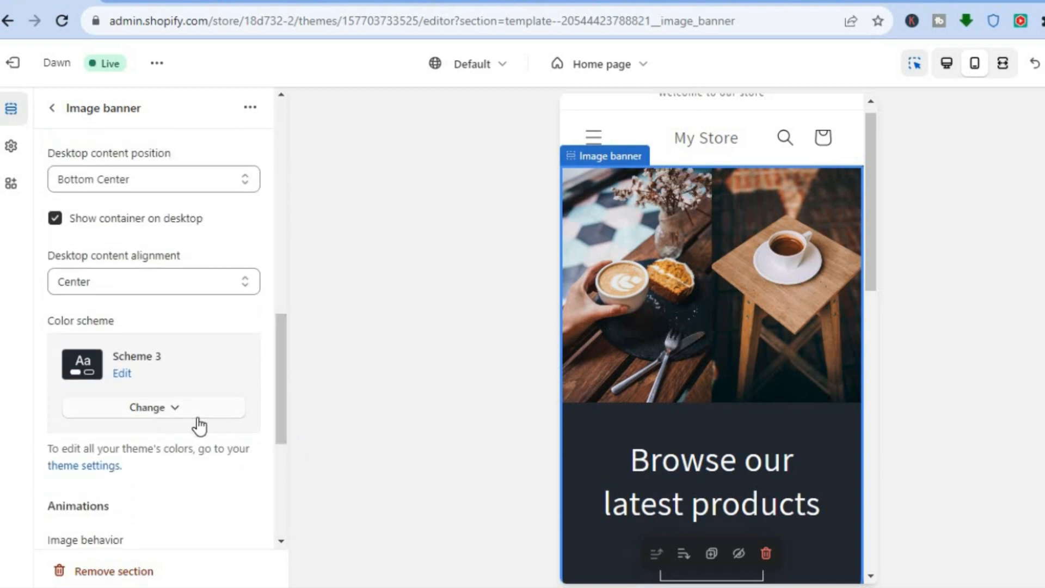
{"action": "left_click", "coordinate": [122, 374]}
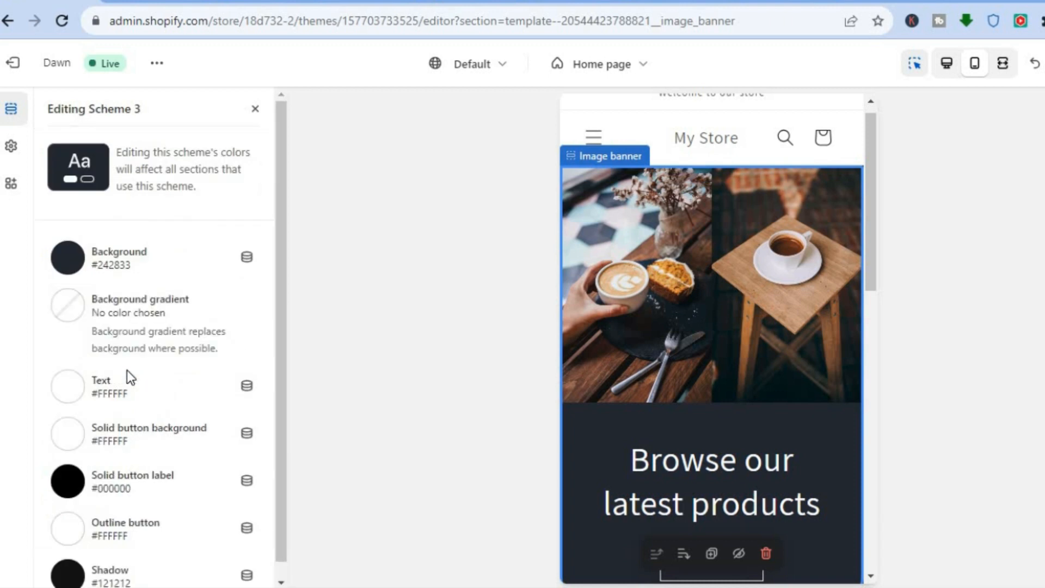
{"action": "left_click", "coordinate": [70, 266]}
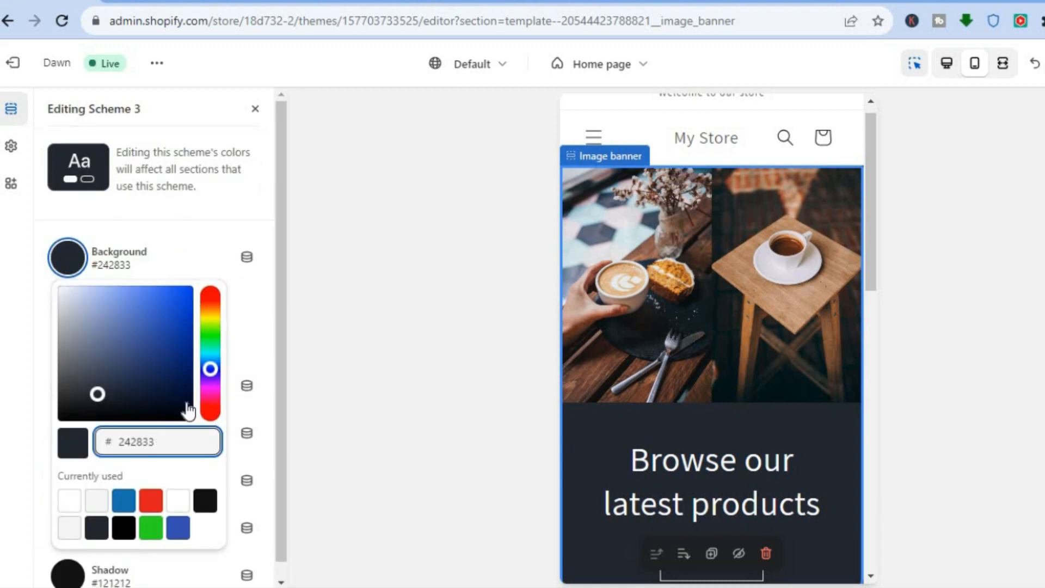
{"action": "left_click", "coordinate": [126, 504]}
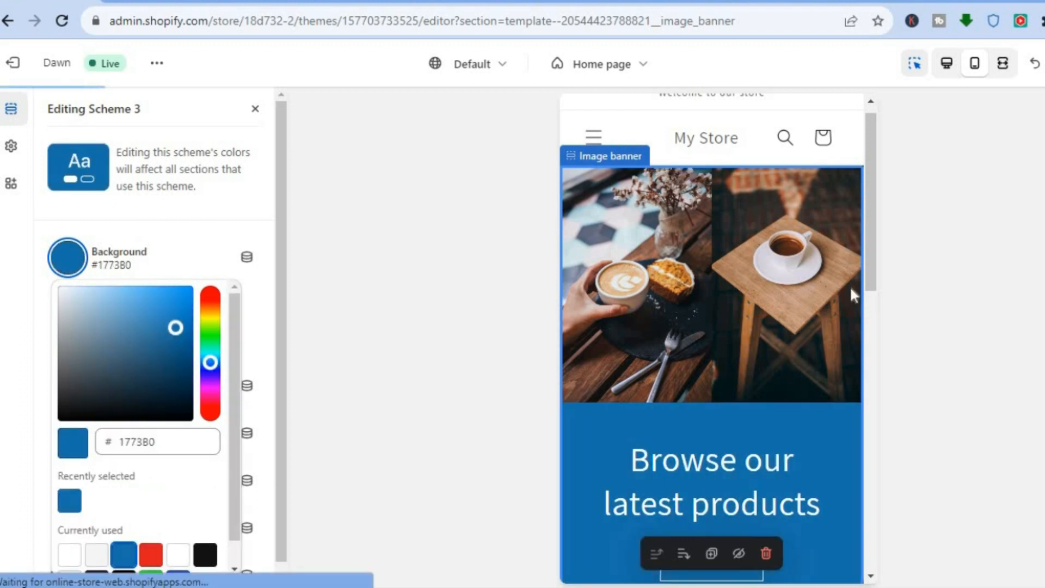
{"action": "left_click_drag", "start_coordinate": [872, 207], "coordinate": [871, 255]}
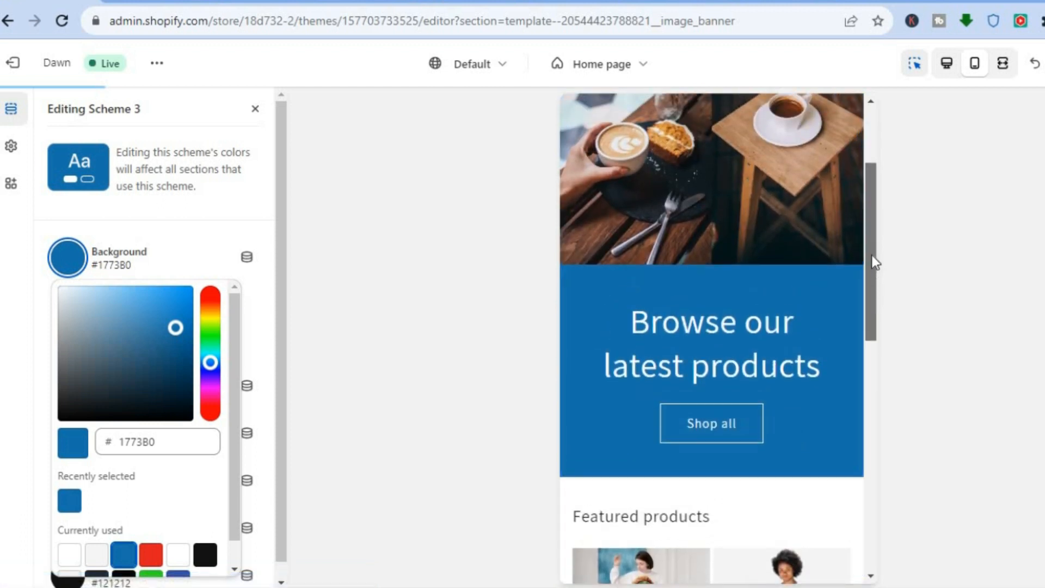
{"action": "left_click", "coordinate": [947, 69]}
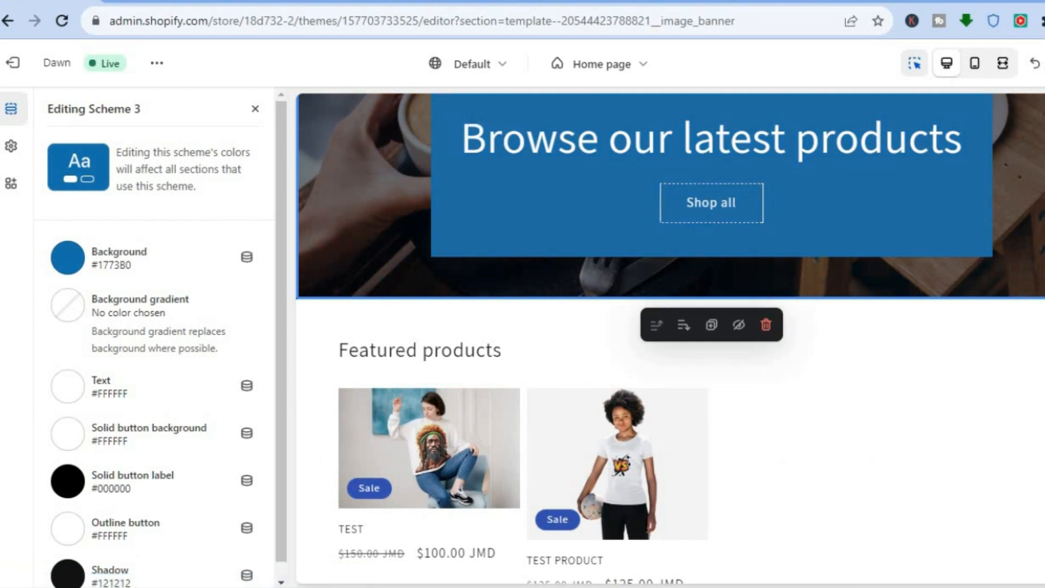
{"action": "scroll", "coordinate": [354, 312], "scroll_direction": "up", "scroll_amount": 3}
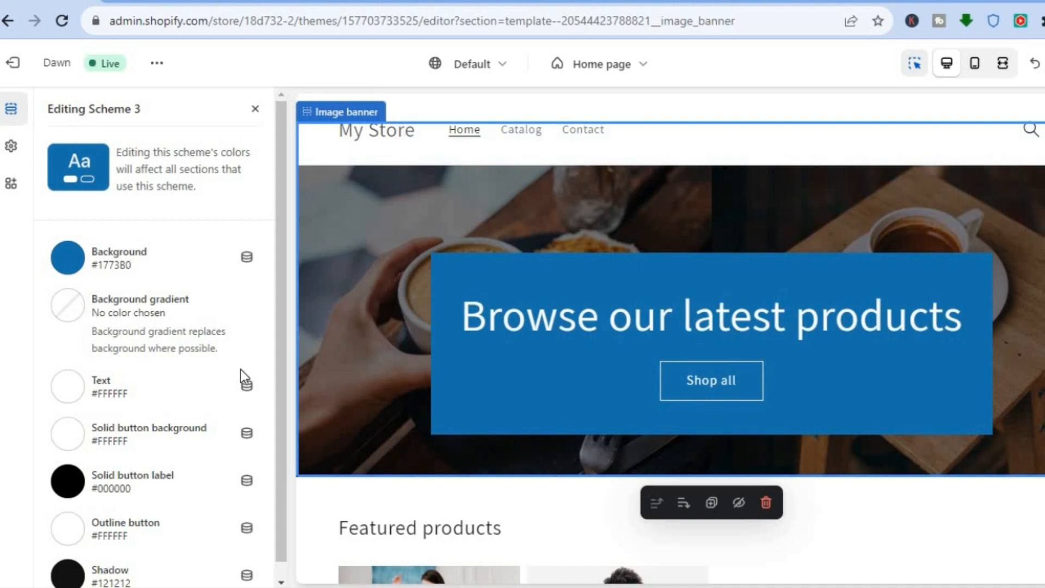
Step: Set the text color of the banner's Scheme 3 to red #DD1D1D and check the heading in the preview
{"action": "left_click", "coordinate": [72, 393]}
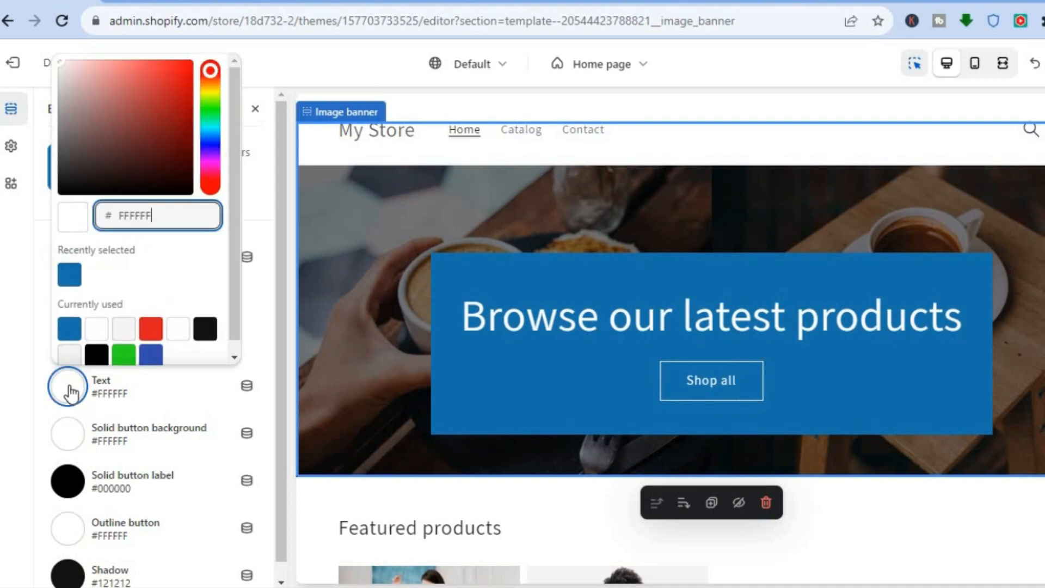
{"action": "left_click", "coordinate": [151, 330]}
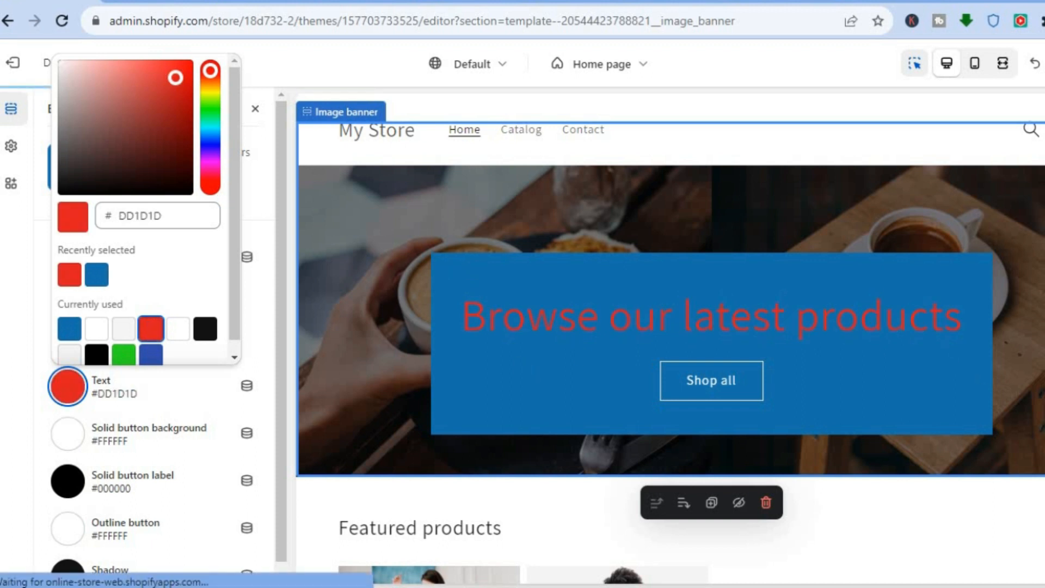
{"action": "scroll", "coordinate": [669, 294], "scroll_direction": "down", "scroll_amount": 2}
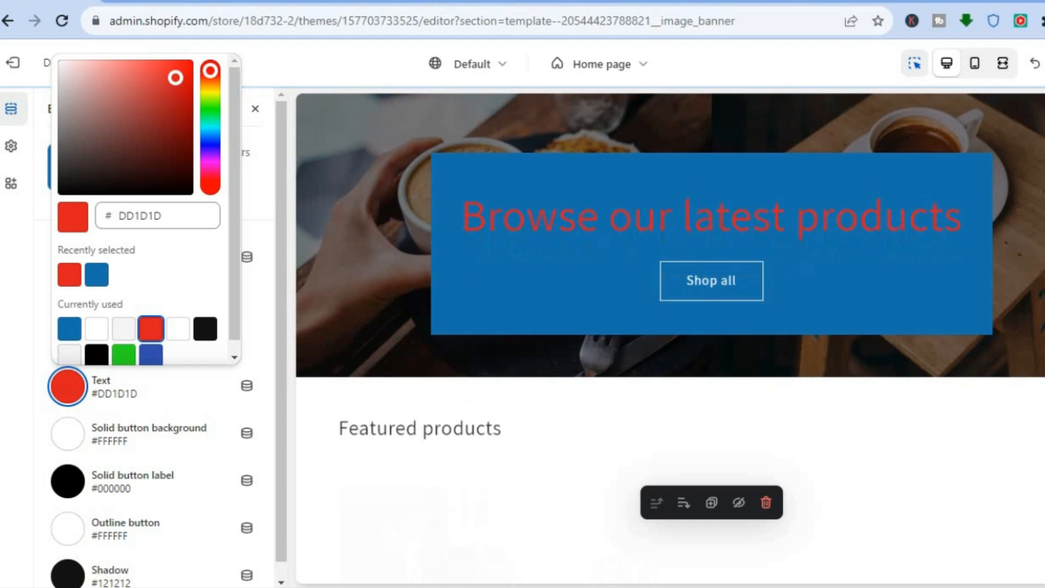
{"action": "scroll", "coordinate": [430, 276], "scroll_direction": "up", "scroll_amount": 3}
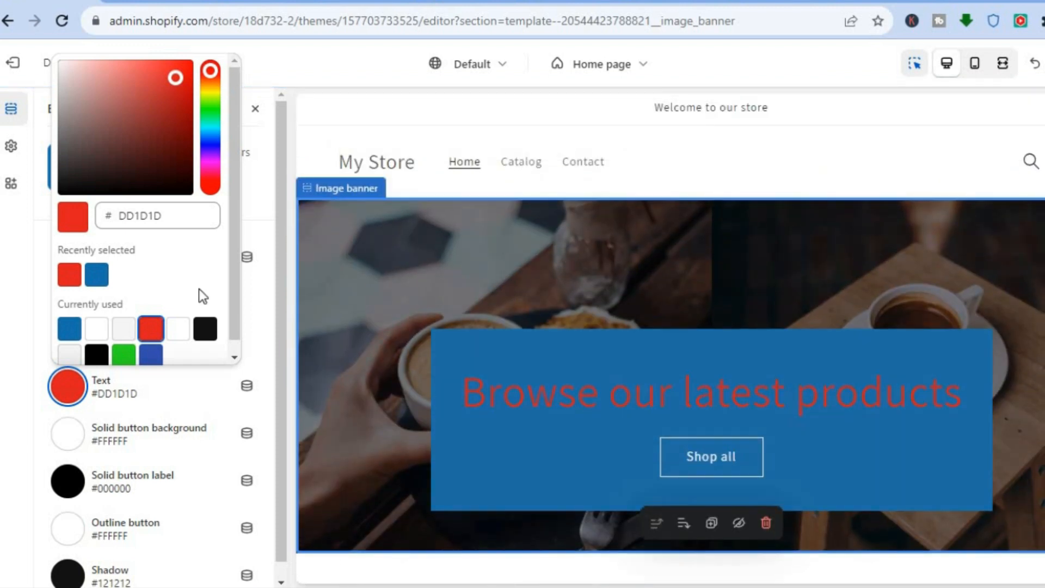
{"action": "left_click", "coordinate": [257, 288]}
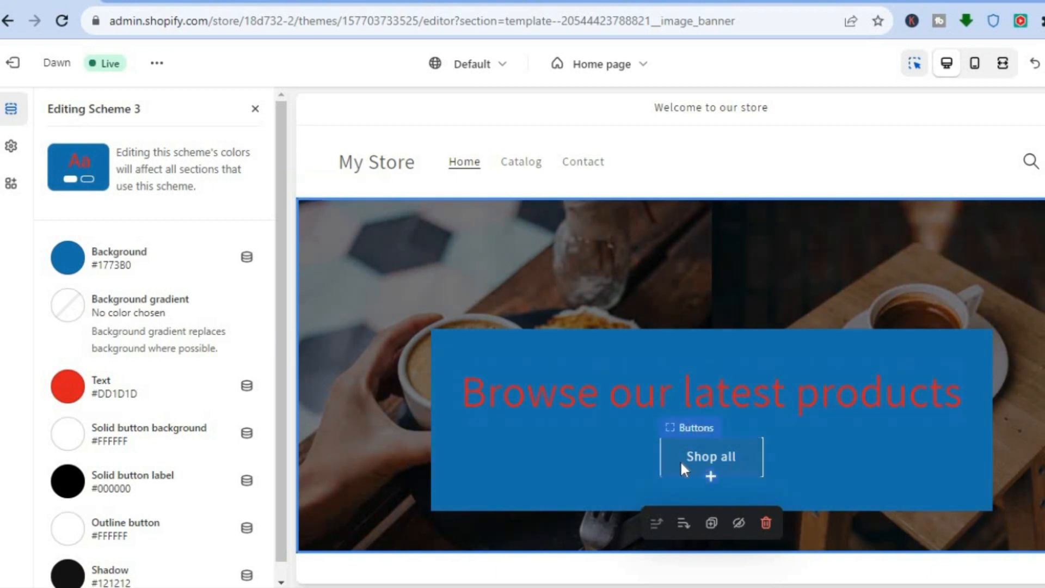
Step: Try green #2BDD1D as Scheme 3's solid button background, set it to #F3F3F3 instead, and close the scheme editor
{"action": "left_click", "coordinate": [61, 438]}
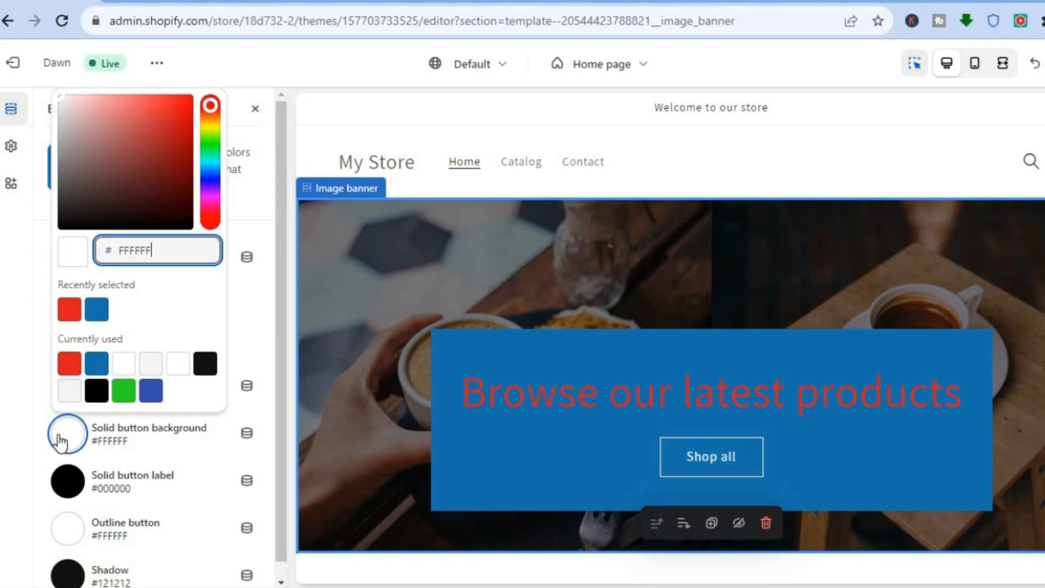
{"action": "left_click", "coordinate": [125, 397]}
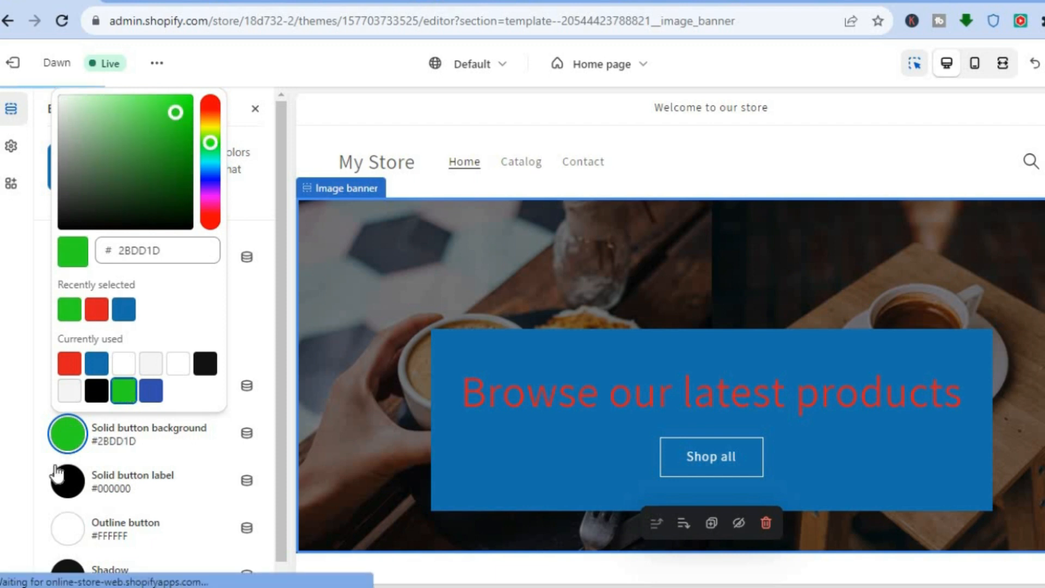
{"action": "left_click", "coordinate": [68, 391]}
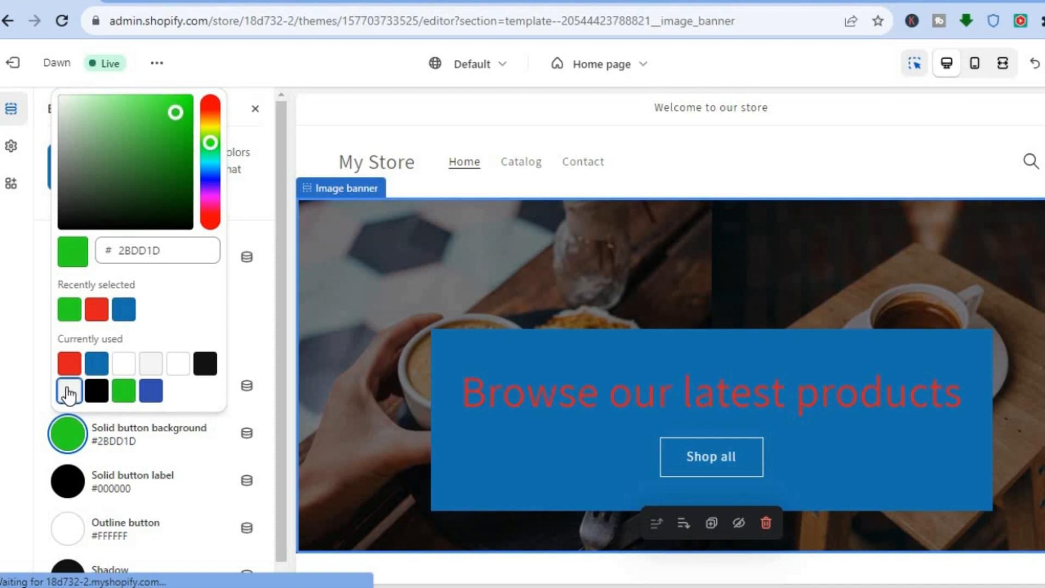
{"action": "left_click", "coordinate": [267, 335]}
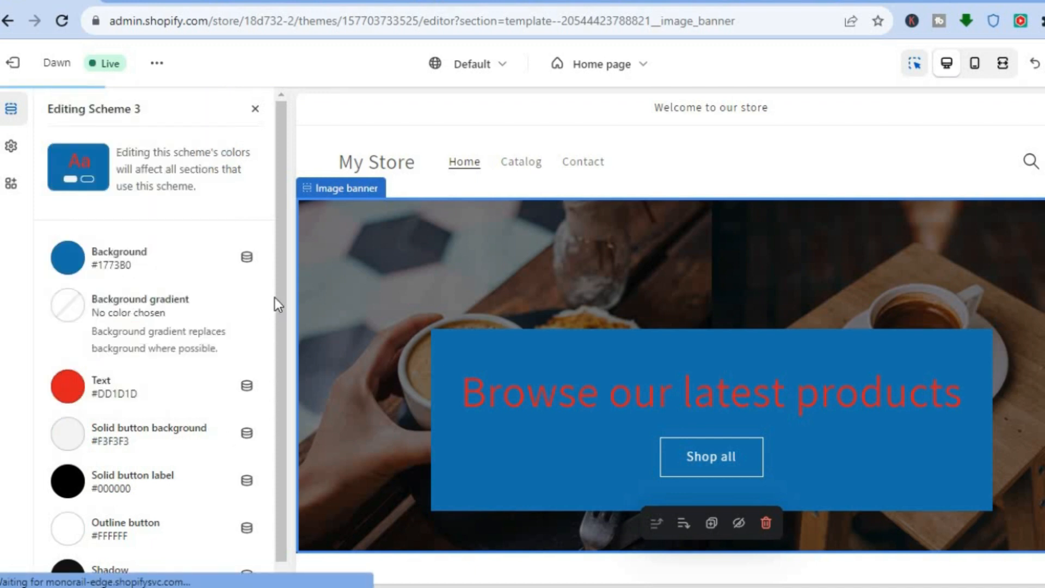
{"action": "left_click", "coordinate": [254, 110]}
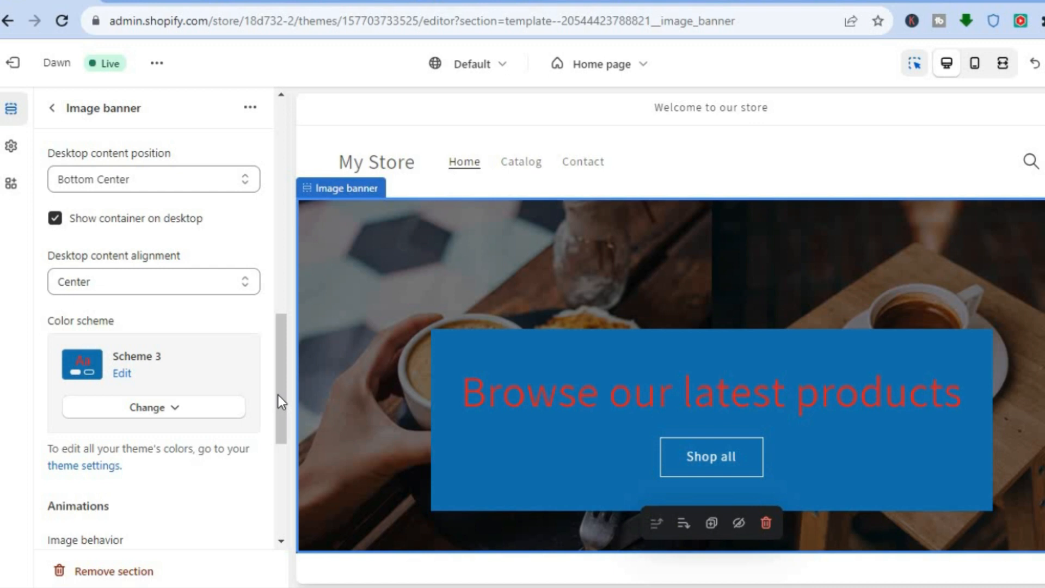
Step: Try the Ambient movement and Fixed background position image behaviors in the image banner's animation settings
{"action": "left_click_drag", "start_coordinate": [280, 387], "coordinate": [281, 462]}
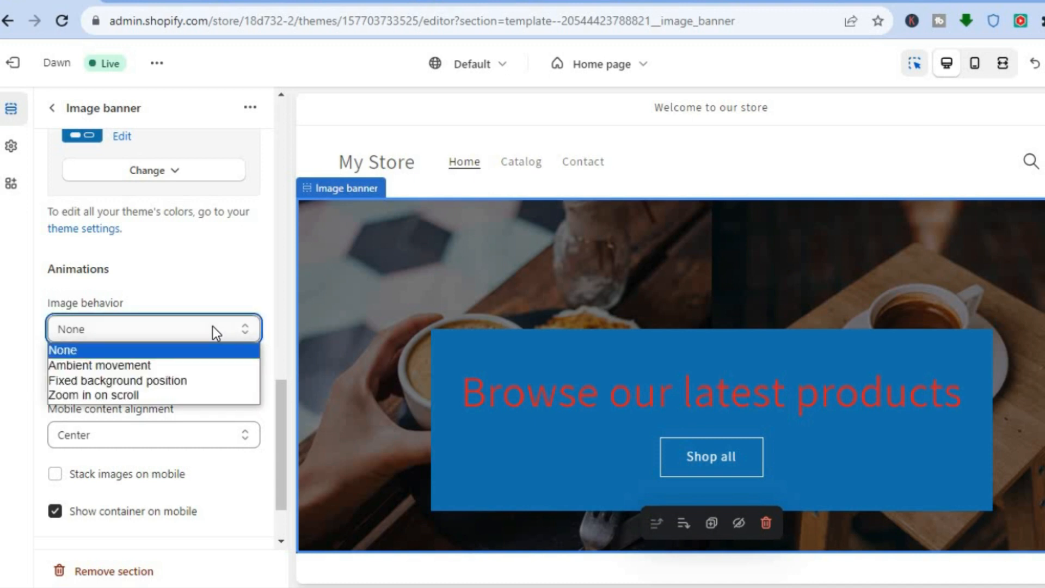
{"action": "left_click", "coordinate": [185, 364]}
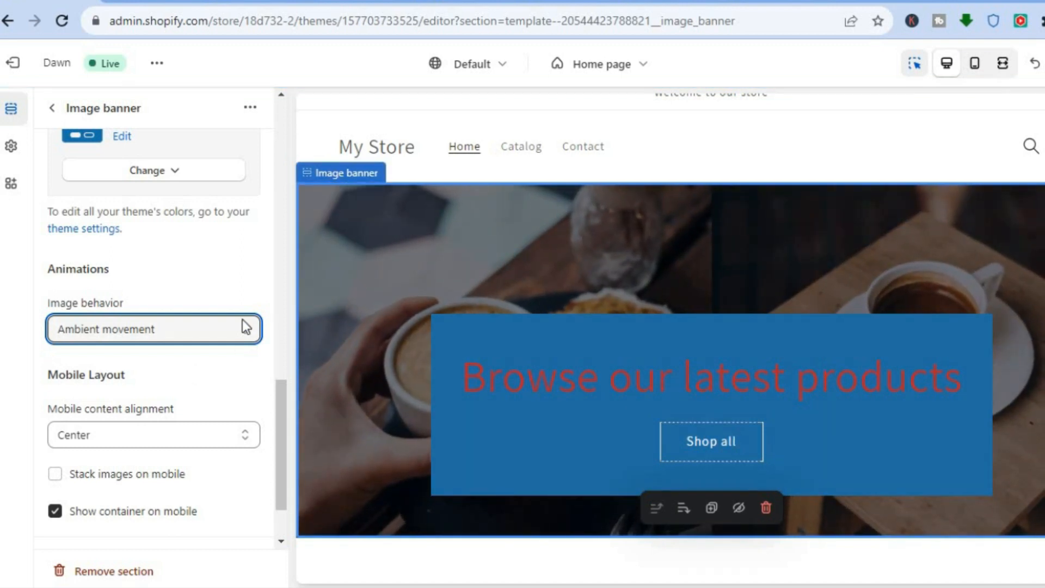
{"action": "left_click", "coordinate": [224, 324]}
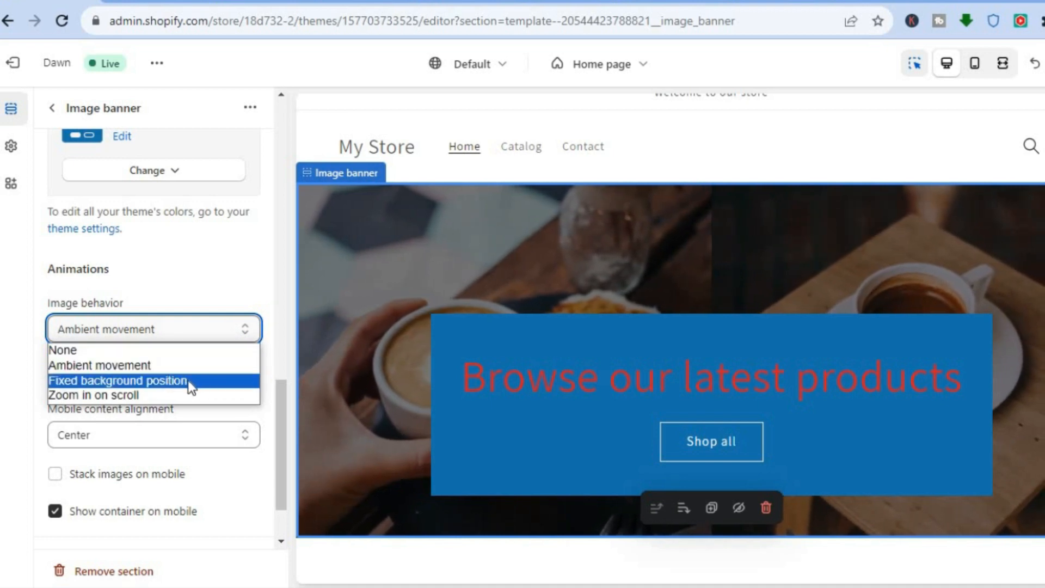
{"action": "key", "text": "Escape"}
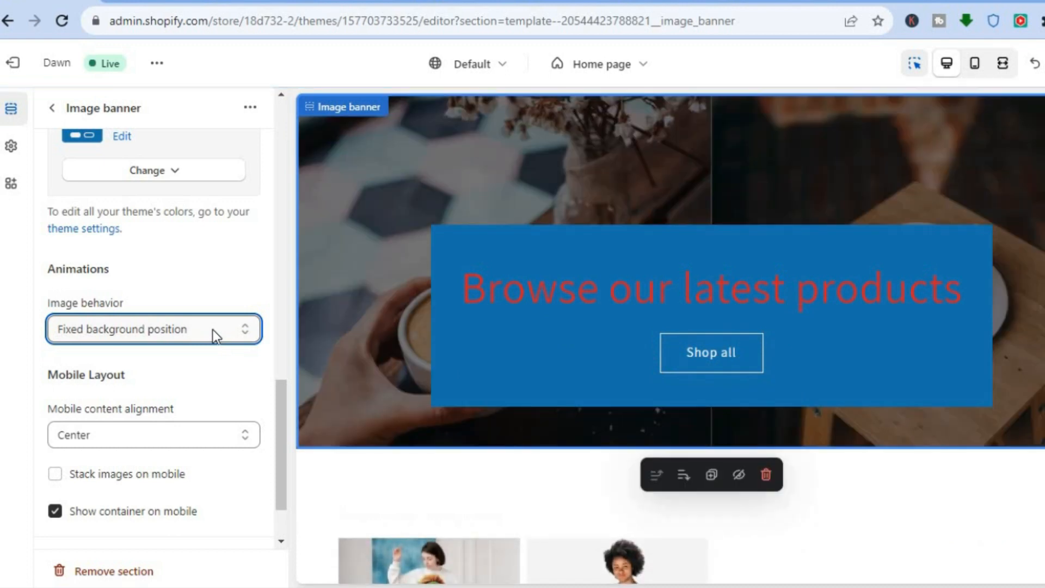
Step: Set the banner's image behavior to Zoom in on scroll and keep the mobile content alignment at Center
{"action": "left_click", "coordinate": [212, 329]}
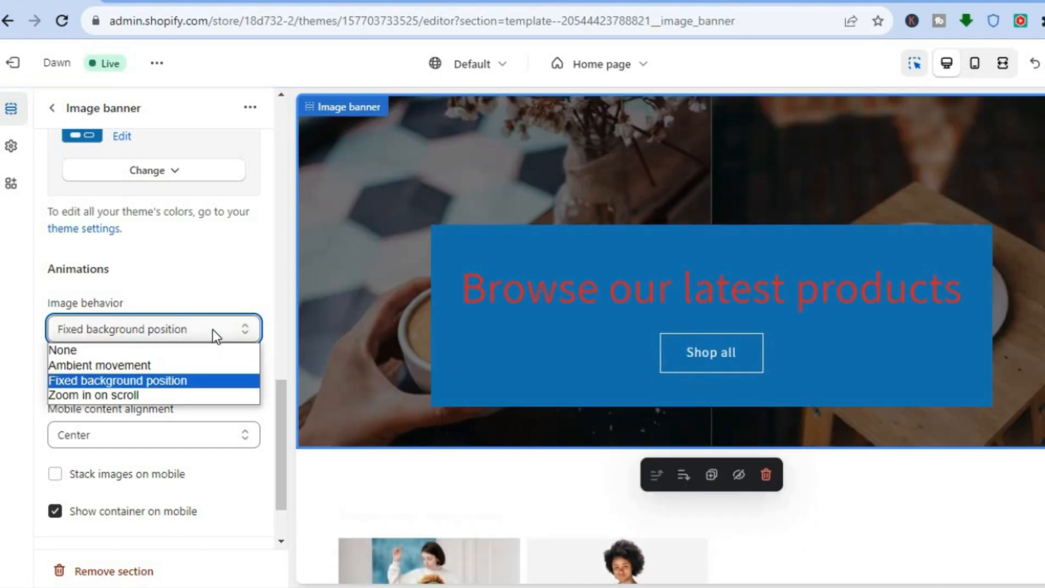
{"action": "left_click", "coordinate": [146, 394]}
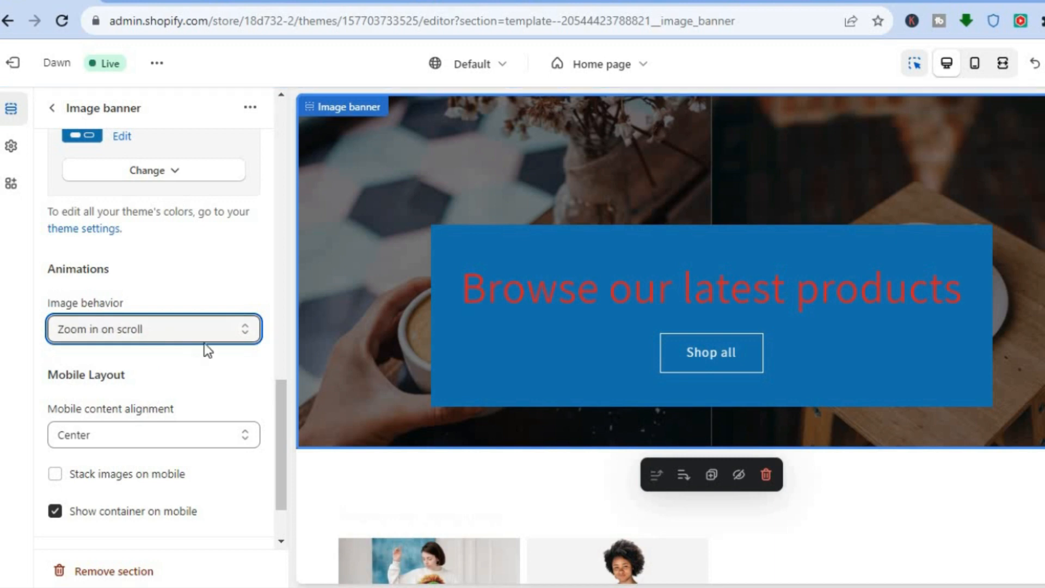
{"action": "left_click", "coordinate": [213, 438]}
{"action": "left_click", "coordinate": [212, 436]}
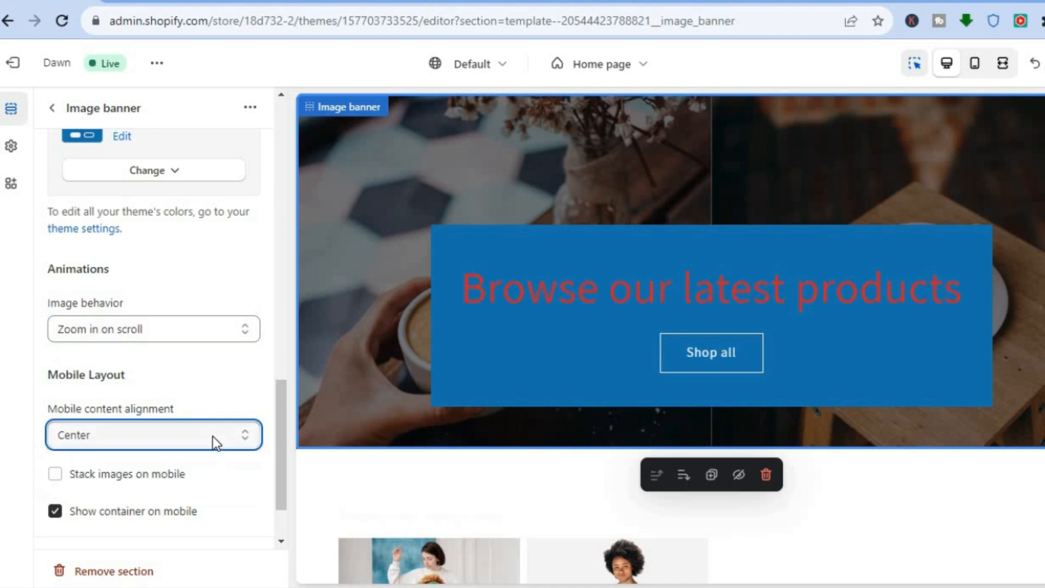
Step: Enable Stack images on mobile for the image banner and look through the stacked banner in the mobile preview
{"action": "left_click_drag", "start_coordinate": [282, 424], "coordinate": [280, 468]}
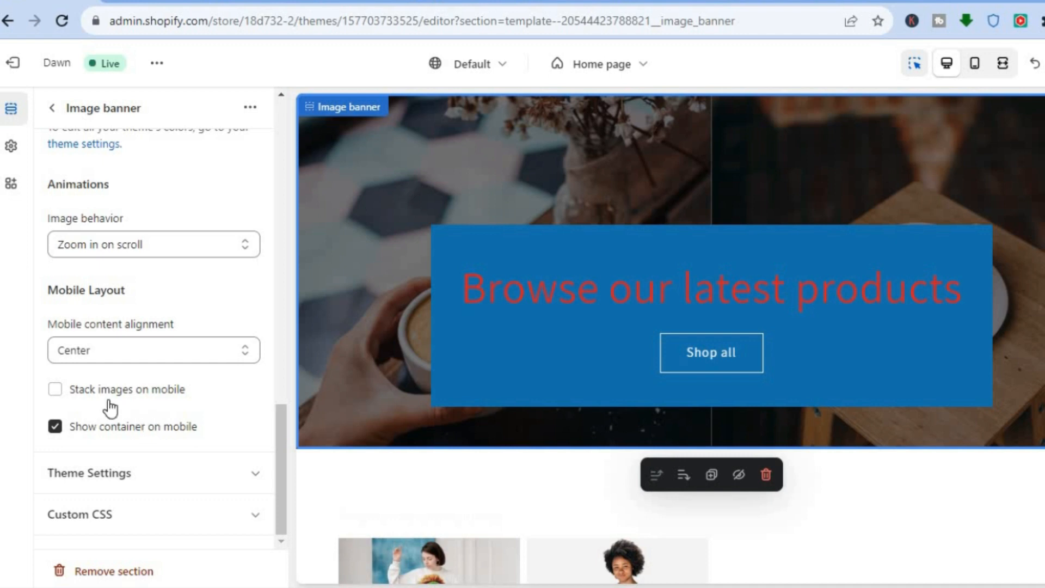
{"action": "left_click", "coordinate": [56, 390]}
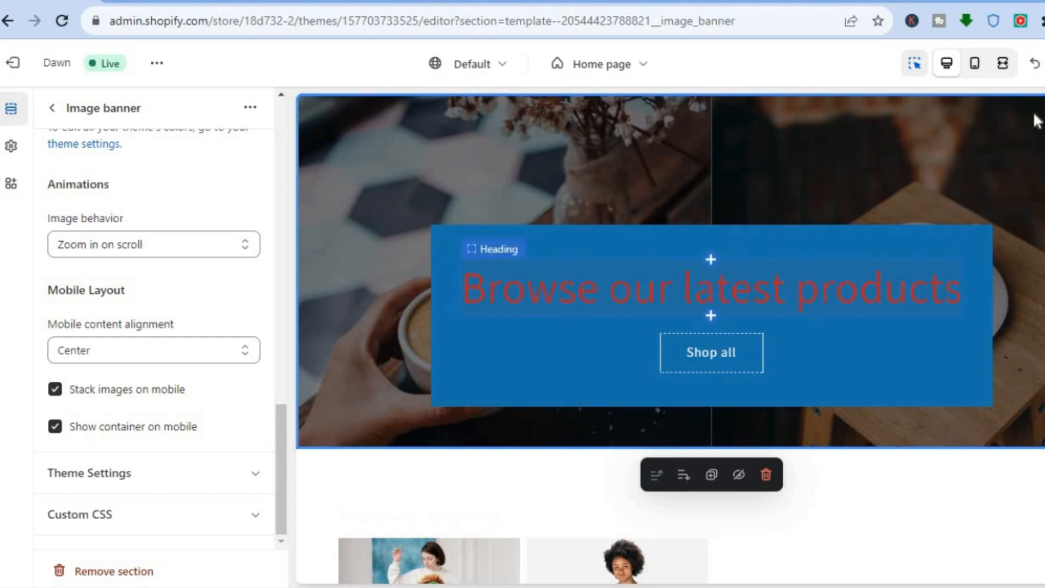
{"action": "left_click", "coordinate": [974, 66]}
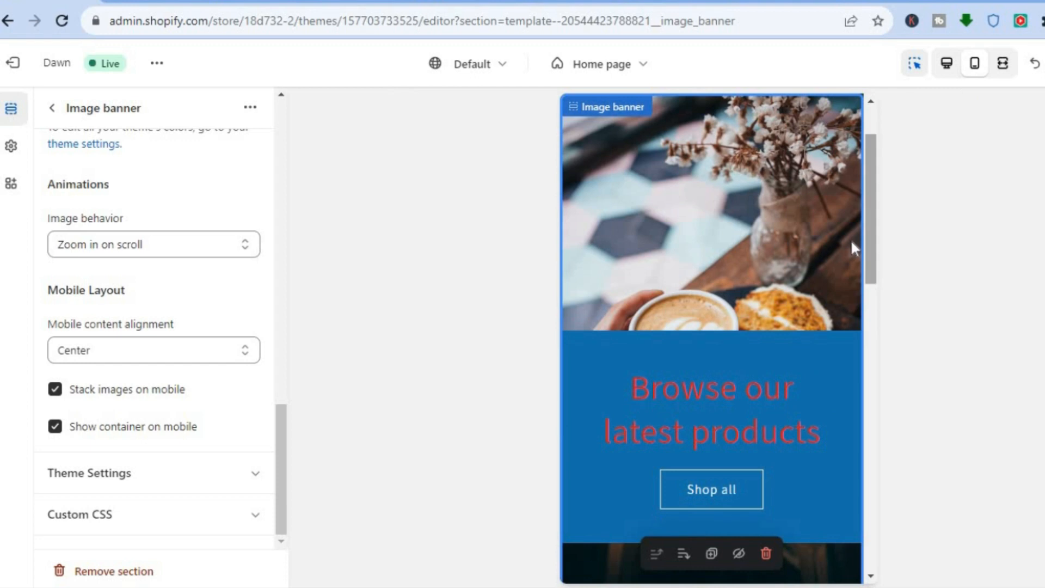
{"action": "scroll", "coordinate": [865, 250], "scroll_direction": "down", "scroll_amount": 4}
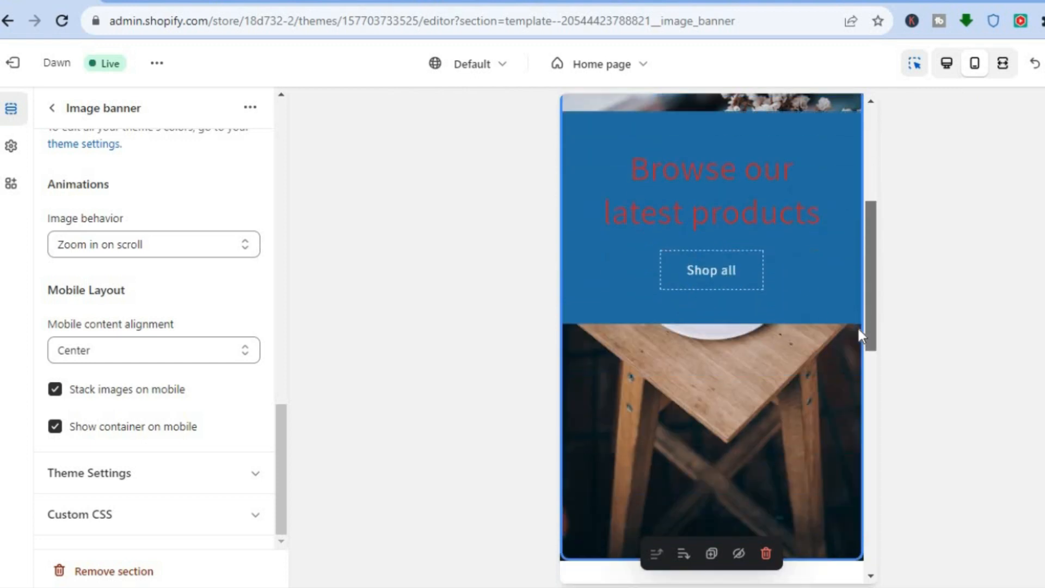
{"action": "scroll", "coordinate": [861, 293], "scroll_direction": "up", "scroll_amount": 10}
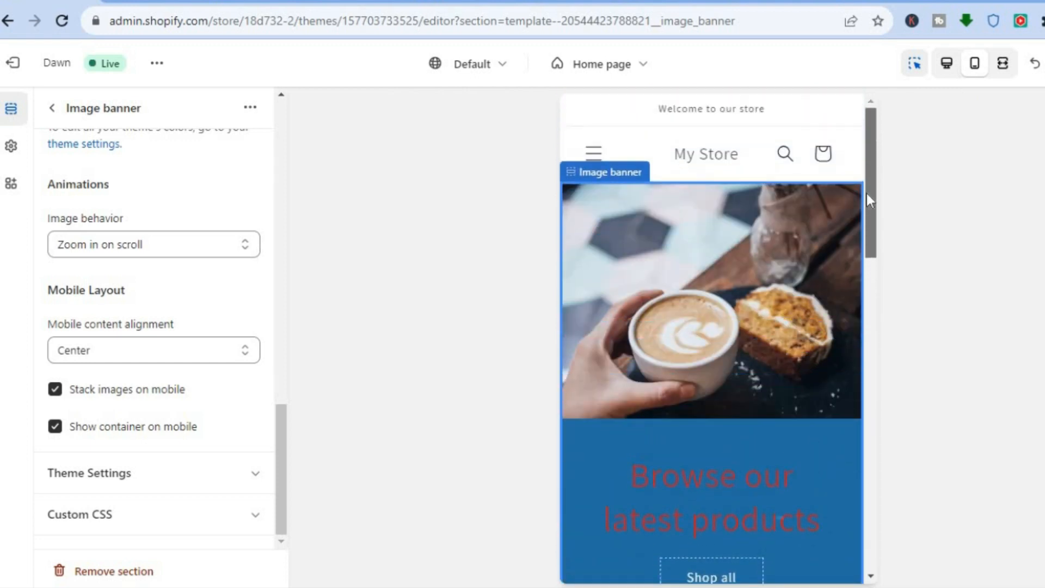
{"action": "scroll", "coordinate": [863, 267], "scroll_direction": "down", "scroll_amount": 6}
{"action": "scroll", "coordinate": [861, 327], "scroll_direction": "up", "scroll_amount": 4}
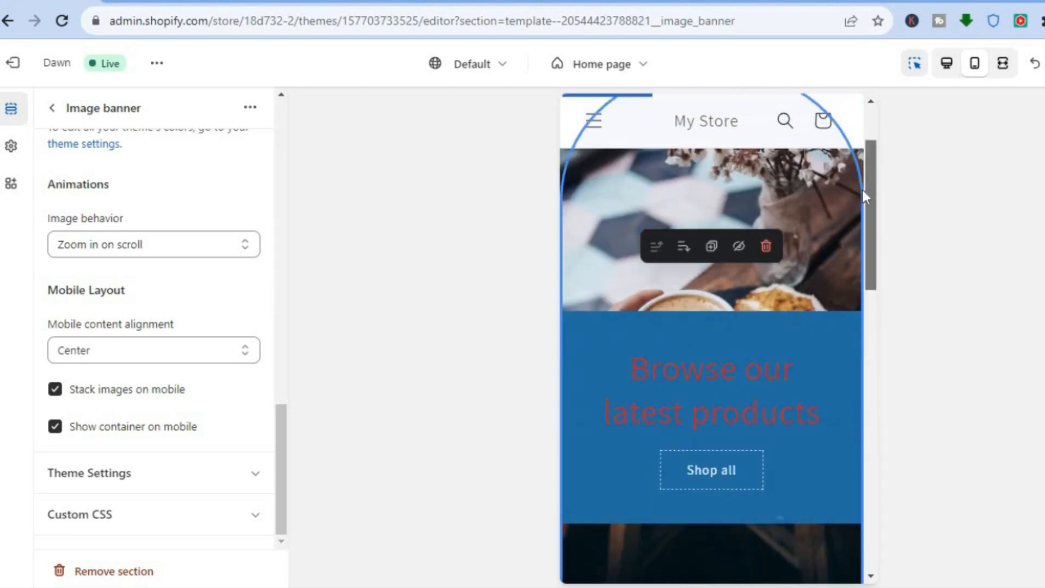
{"action": "scroll", "coordinate": [864, 188], "scroll_direction": "up", "scroll_amount": 2}
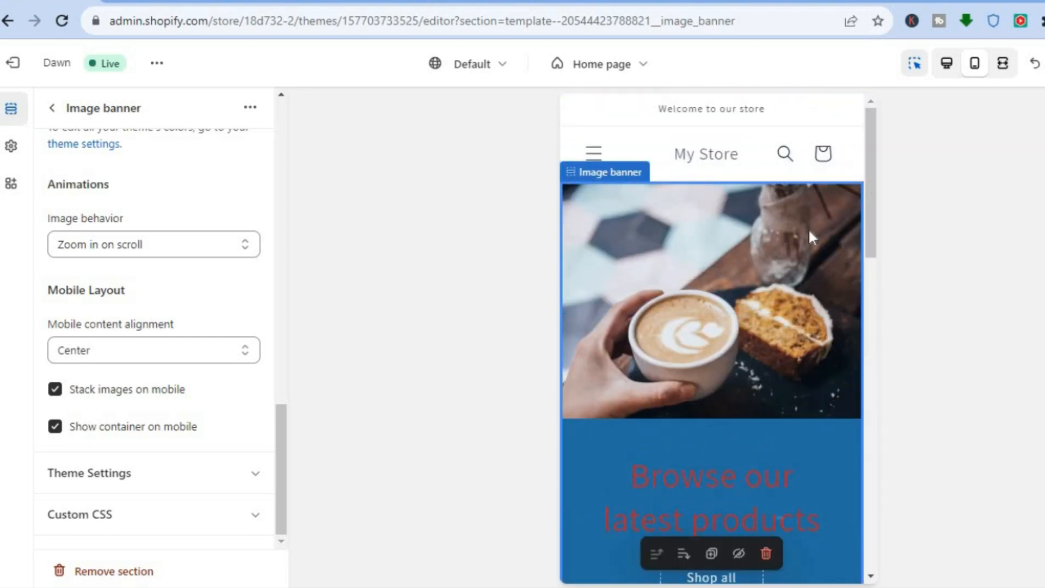
{"action": "scroll", "coordinate": [850, 326], "scroll_direction": "down", "scroll_amount": 6}
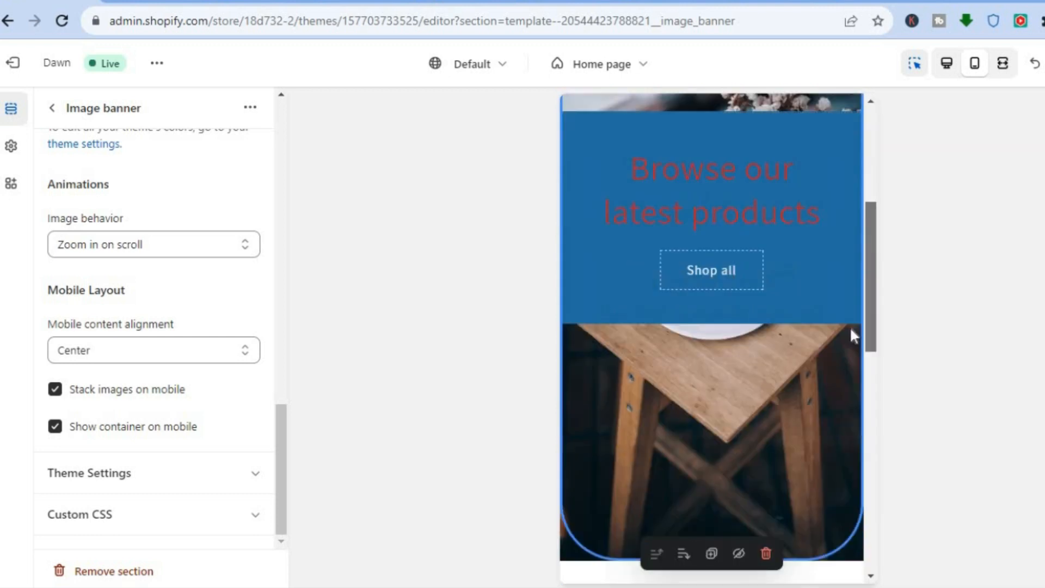
{"action": "scroll", "coordinate": [860, 245], "scroll_direction": "up", "scroll_amount": 6}
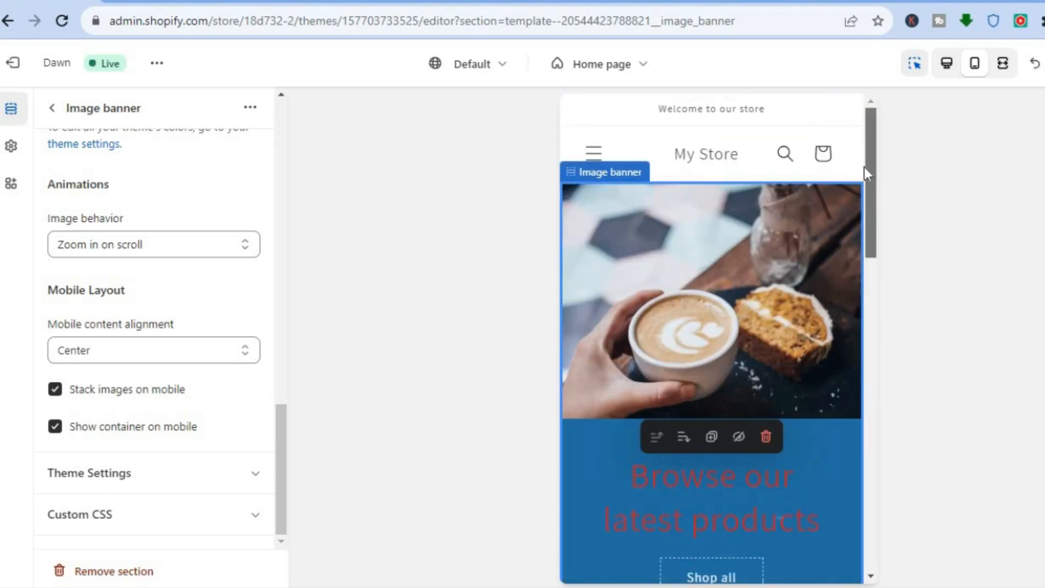
Step: Disable Stack images on mobile, check the banner in the mobile preview, and return to the desktop view
{"action": "left_click", "coordinate": [55, 390]}
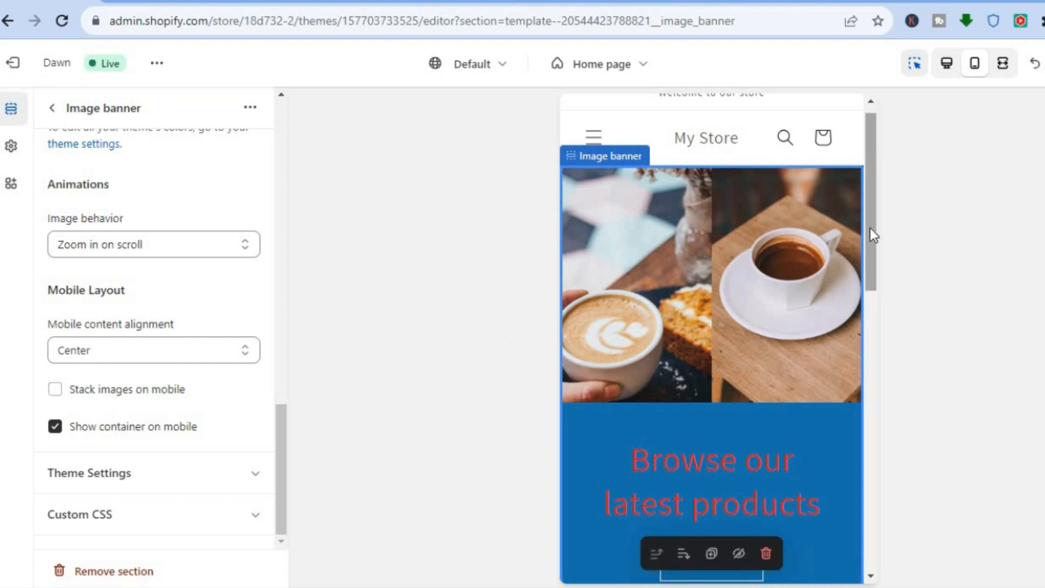
{"action": "scroll", "coordinate": [866, 223], "scroll_direction": "down", "scroll_amount": 5}
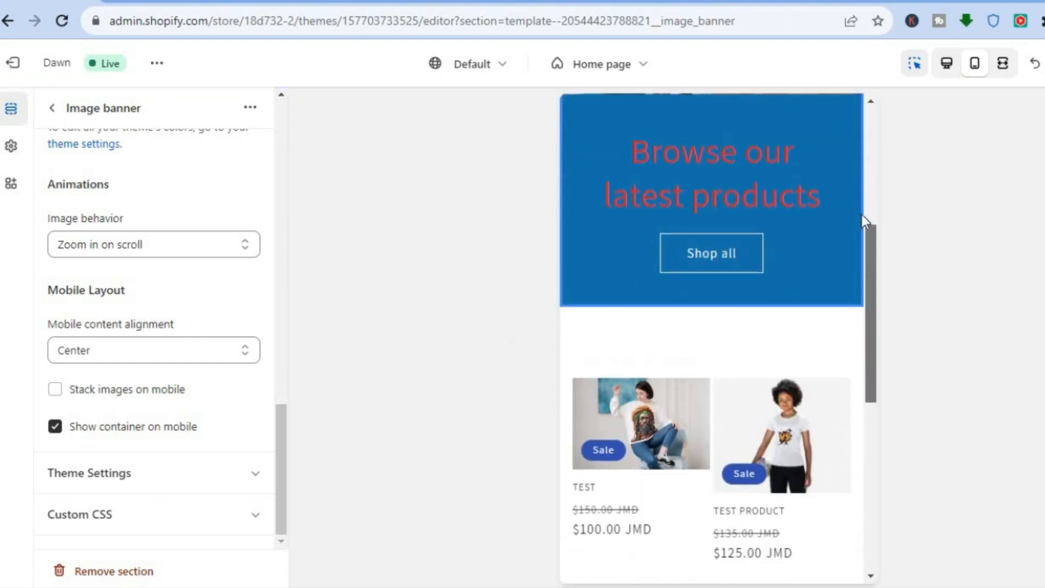
{"action": "scroll", "coordinate": [861, 218], "scroll_direction": "up", "scroll_amount": 5}
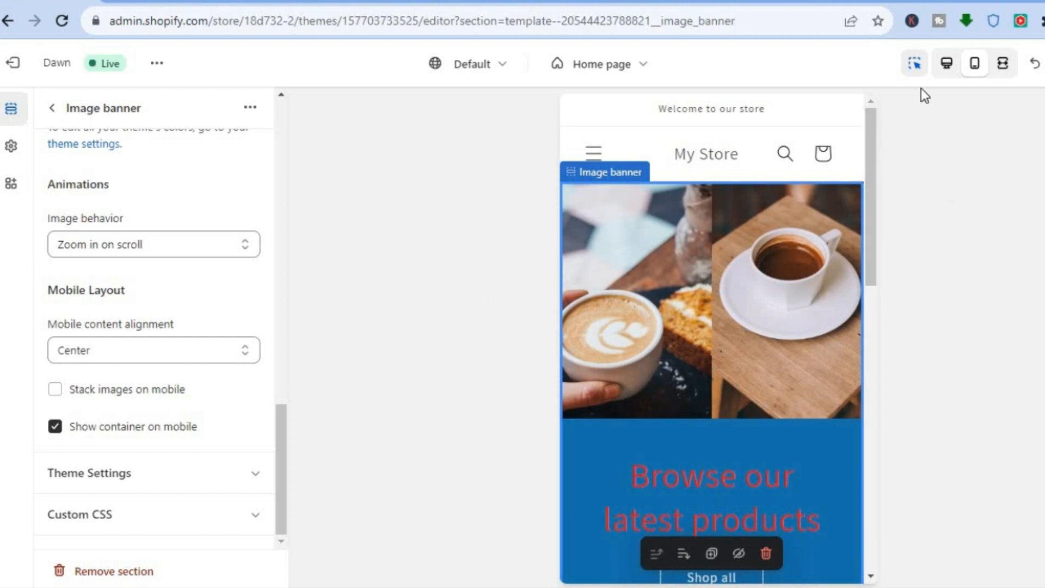
{"action": "left_click", "coordinate": [948, 68]}
Step: Change the first button label of the banner's Buttons block to TEST
{"action": "left_click_drag", "start_coordinate": [275, 467], "coordinate": [289, 181]}
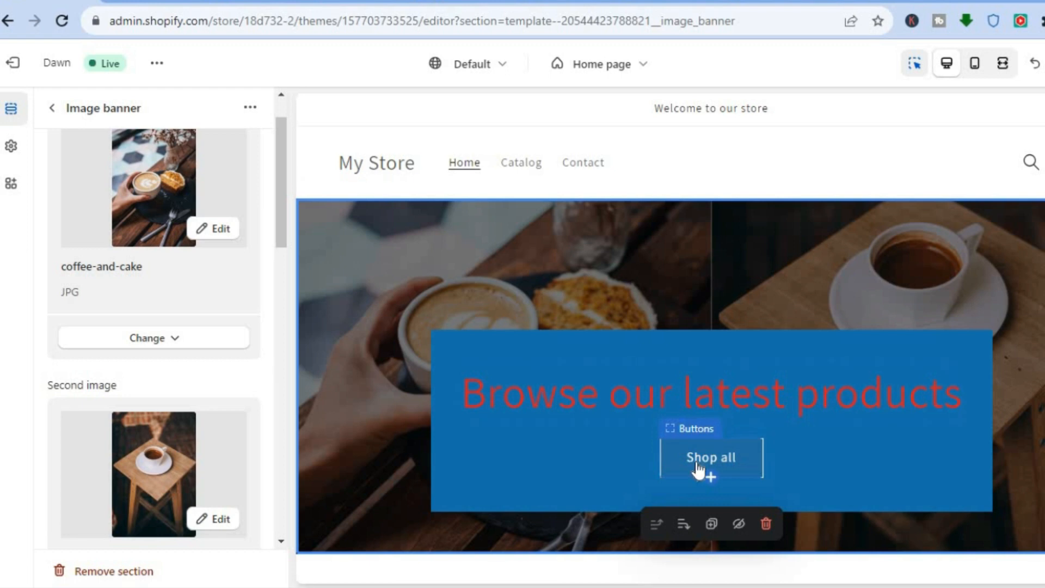
{"action": "left_click", "coordinate": [697, 464]}
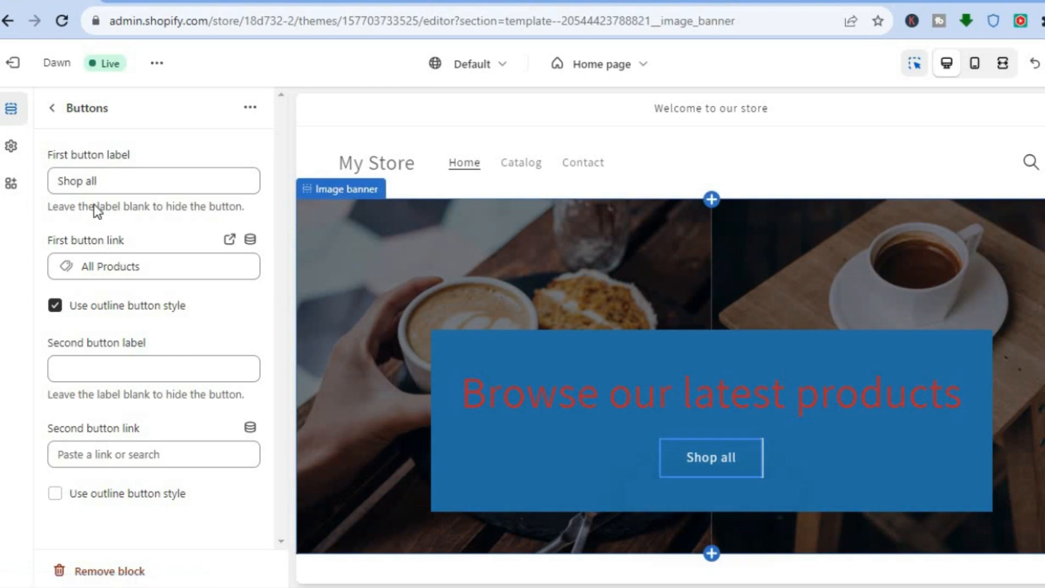
{"action": "left_click", "coordinate": [114, 182]}
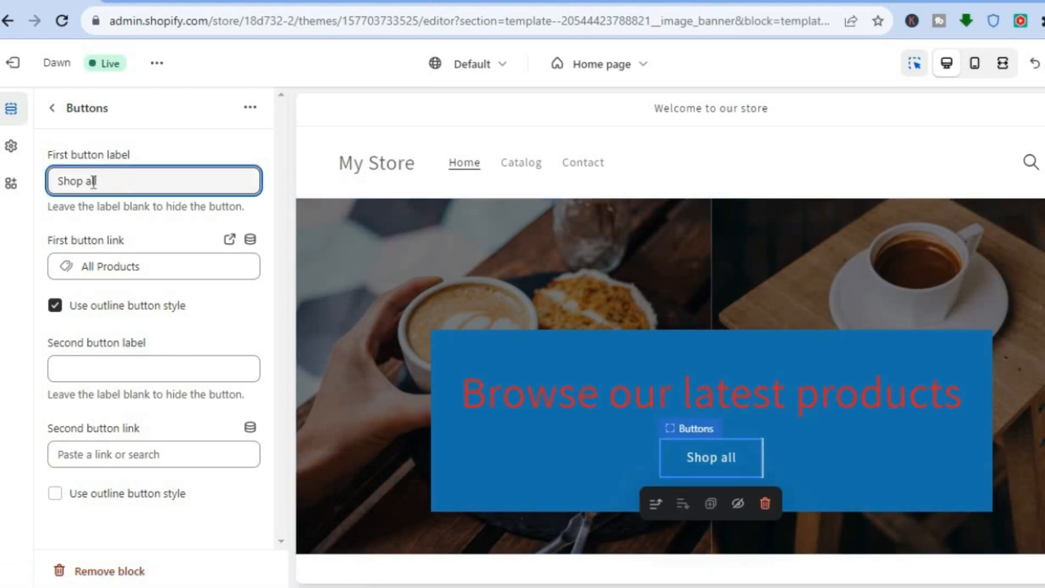
{"action": "key", "text": "ctrl+a"}
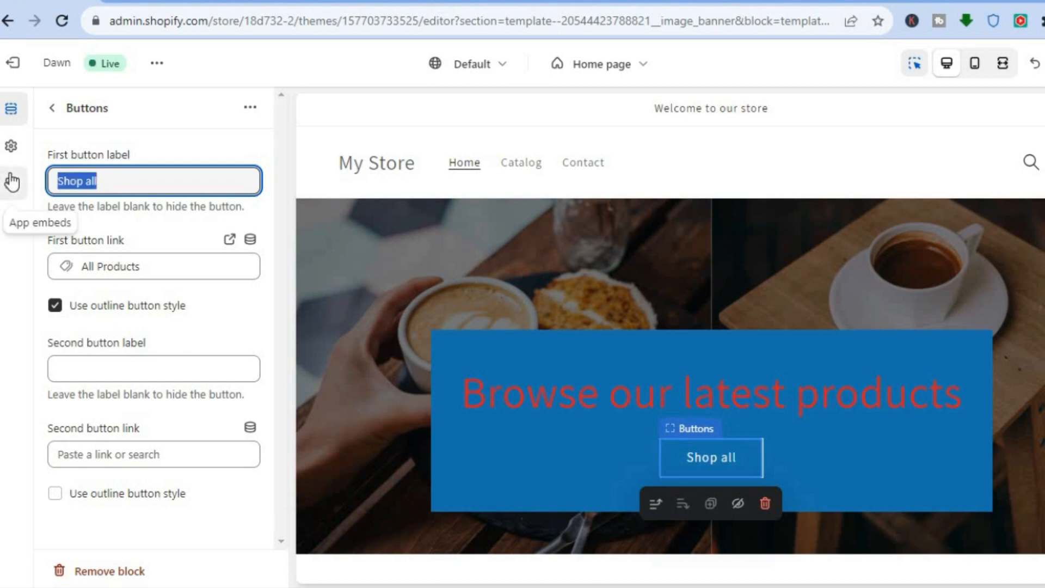
{"action": "type", "text": "TEST"}
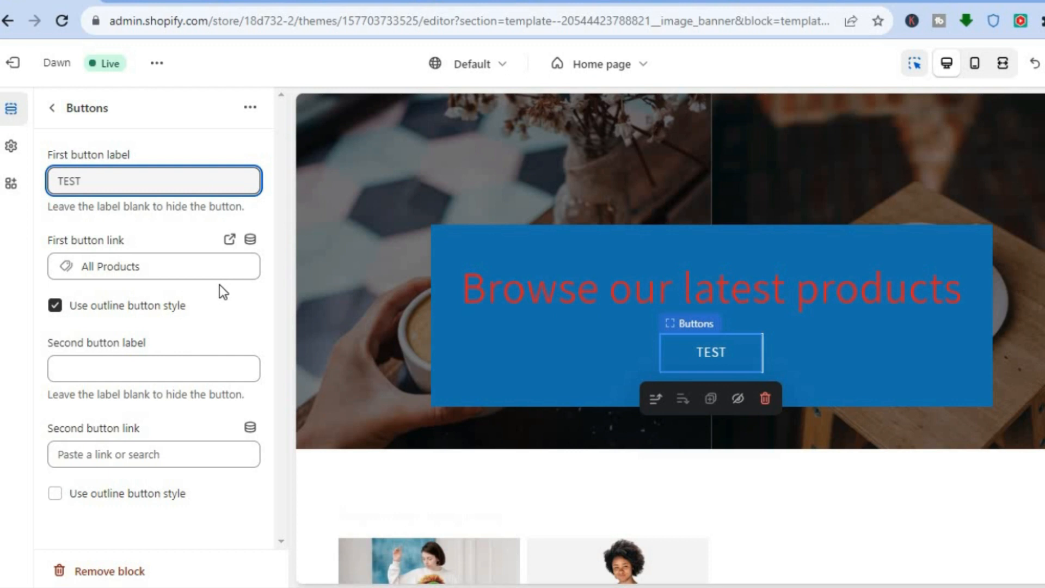
Step: Link the first banner button to the TEST product and return to the home page section list
{"action": "left_click", "coordinate": [174, 265]}
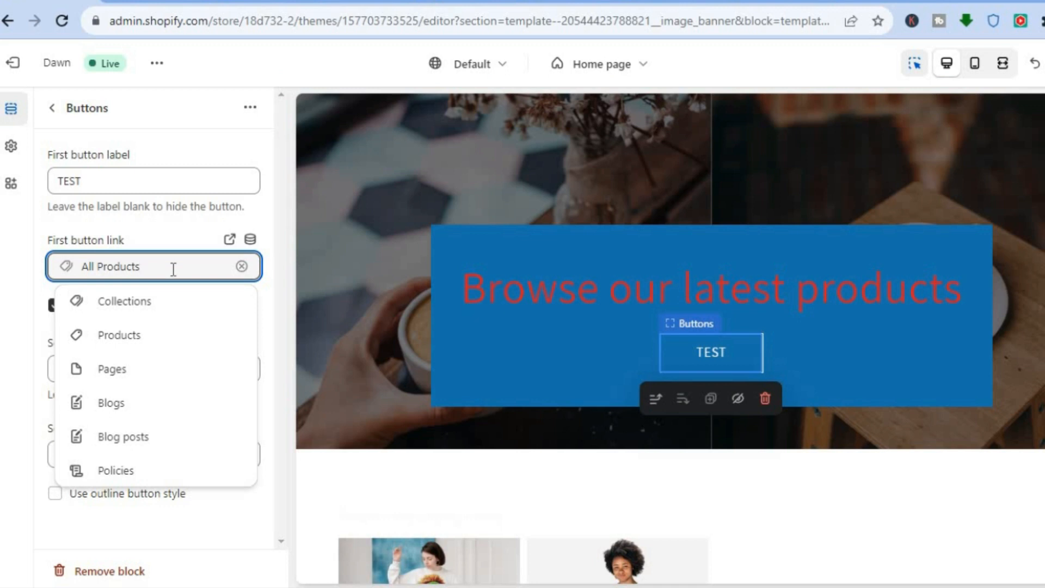
{"action": "left_click", "coordinate": [154, 342]}
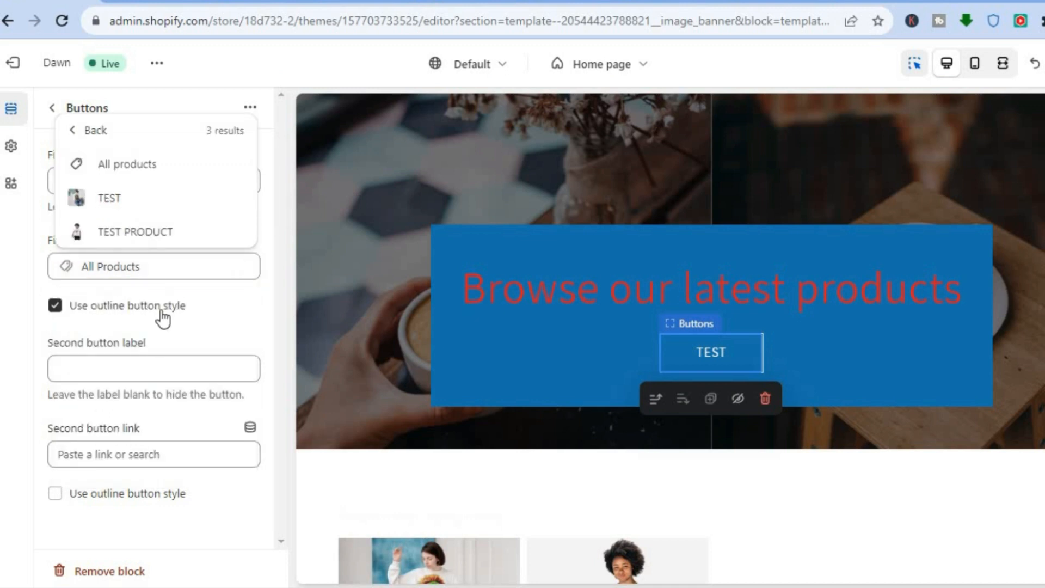
{"action": "left_click", "coordinate": [117, 197]}
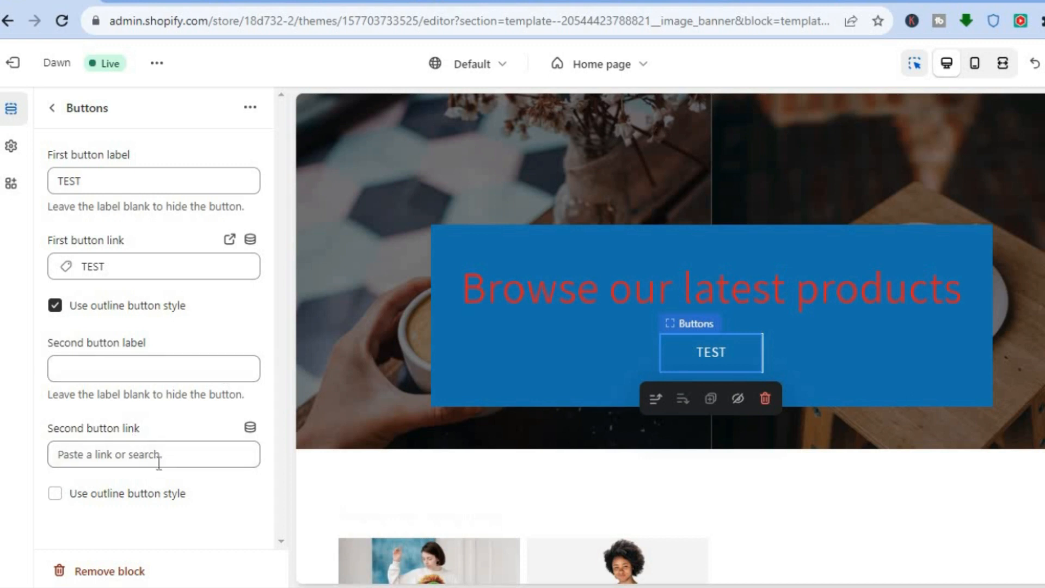
{"action": "left_click", "coordinate": [56, 107]}
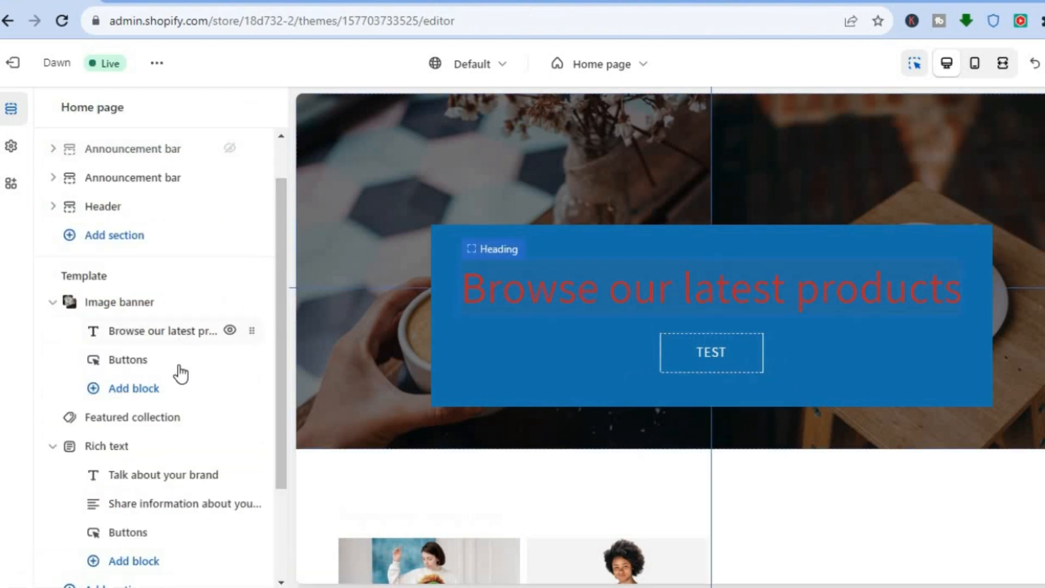
Step: Examine the image banner's first image with its URL handle and alt text fields, cancel without editing, and review the banner's remaining settings
{"action": "left_click", "coordinate": [130, 304]}
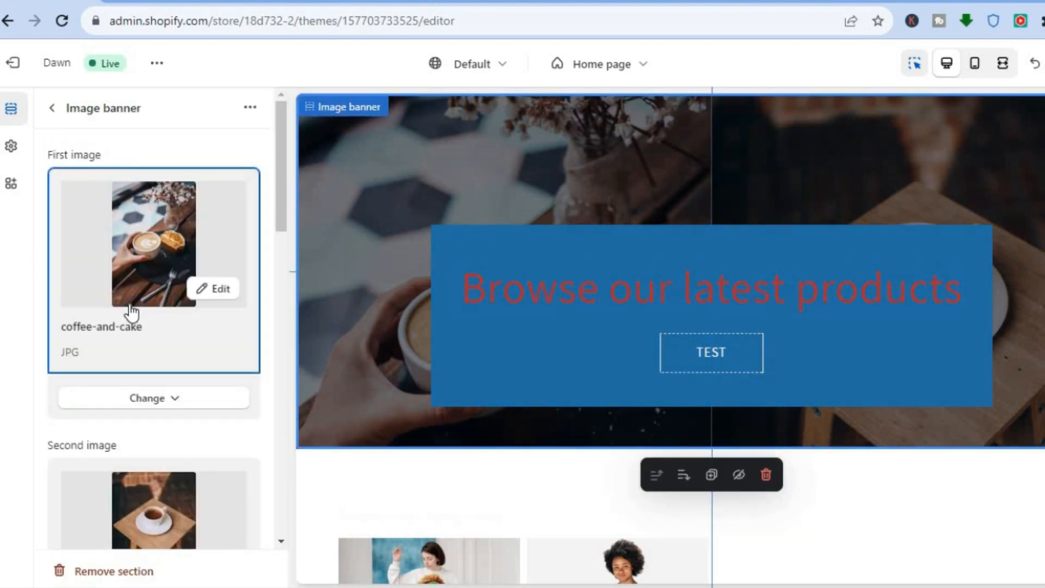
{"action": "left_click", "coordinate": [216, 294]}
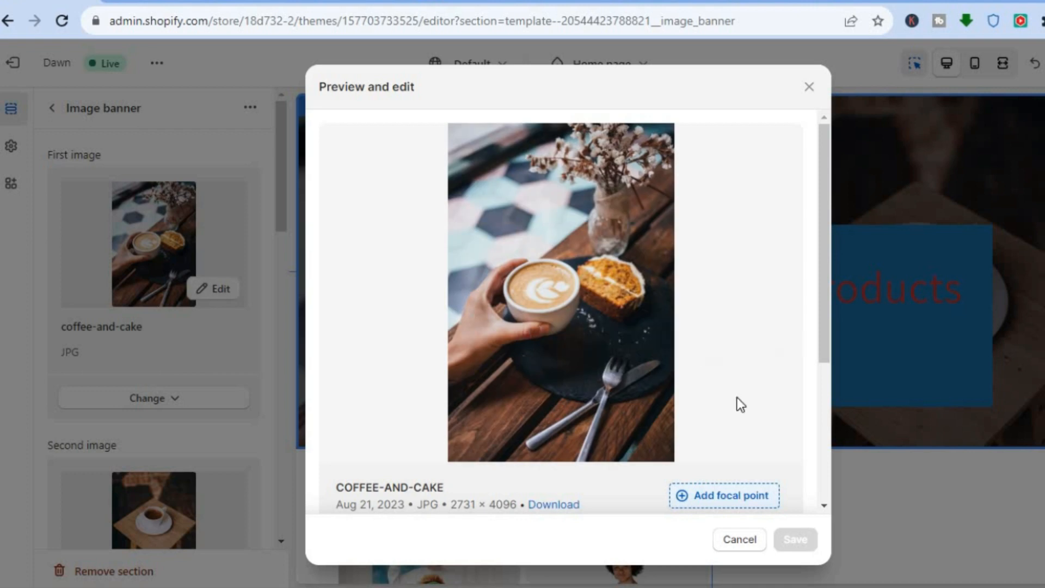
{"action": "left_click", "coordinate": [818, 470]}
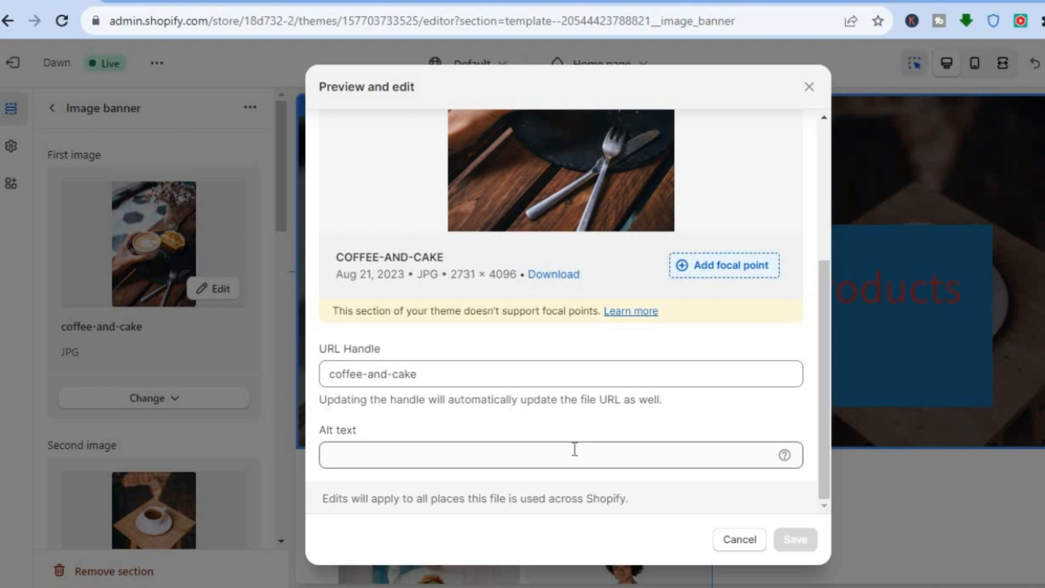
{"action": "left_click", "coordinate": [739, 540]}
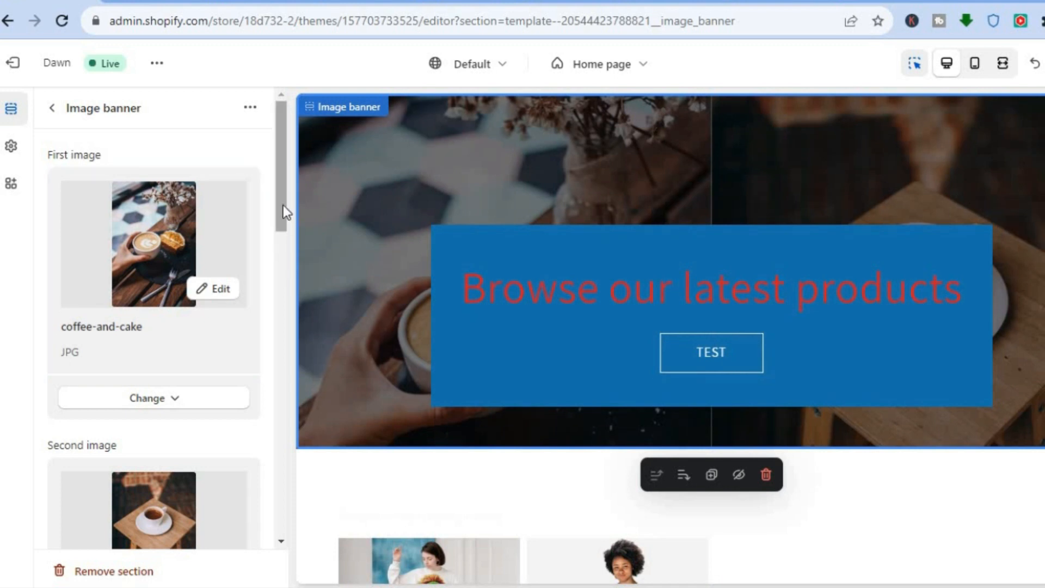
{"action": "left_click_drag", "start_coordinate": [283, 204], "coordinate": [269, 419]}
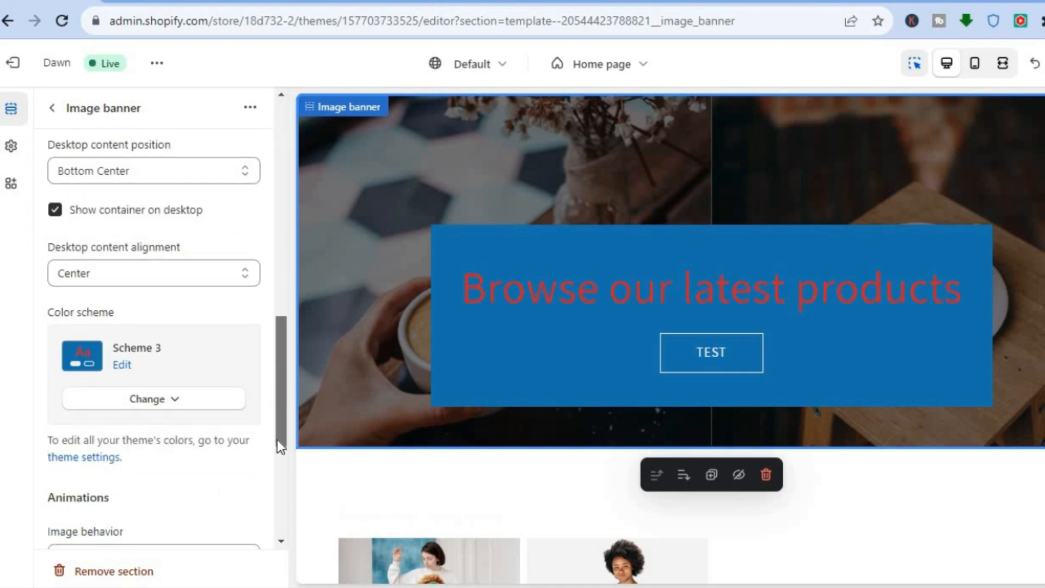
{"action": "scroll", "coordinate": [277, 441], "scroll_direction": "down", "scroll_amount": 2}
{"action": "scroll", "coordinate": [272, 485], "scroll_direction": "down", "scroll_amount": 4}
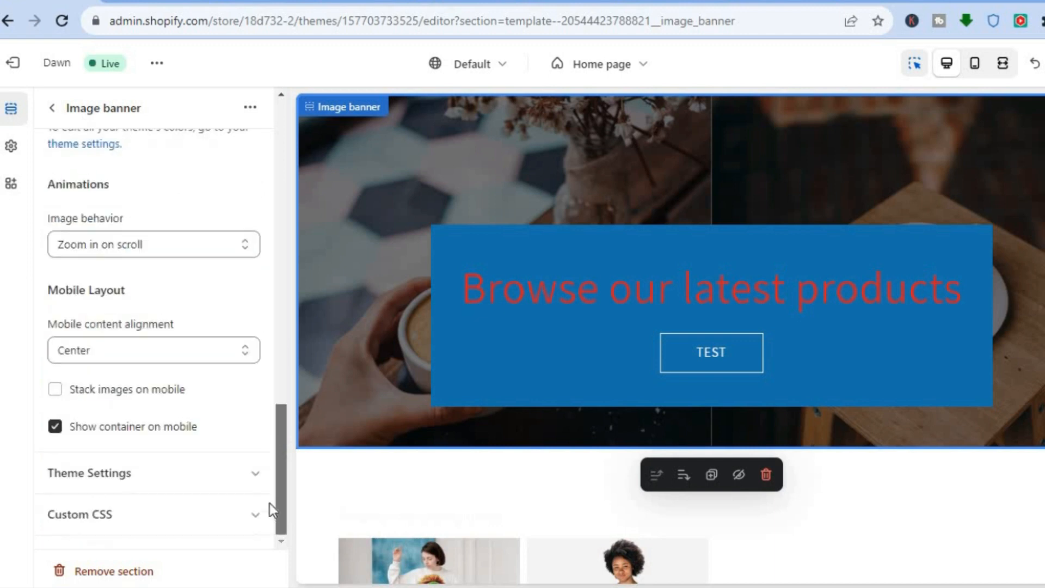